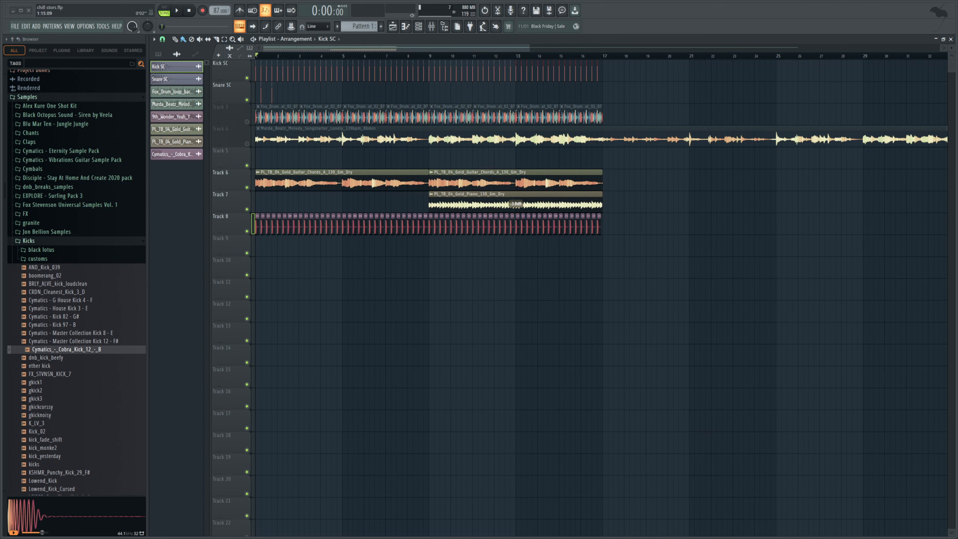
# Examine the mixer routing of Insert 4 and Insert 7
pyautogui.moveTo(276, 56); pyautogui.dragTo(259, 77)
pyautogui.moveTo(530, 51); pyautogui.dragTo(485, 74)
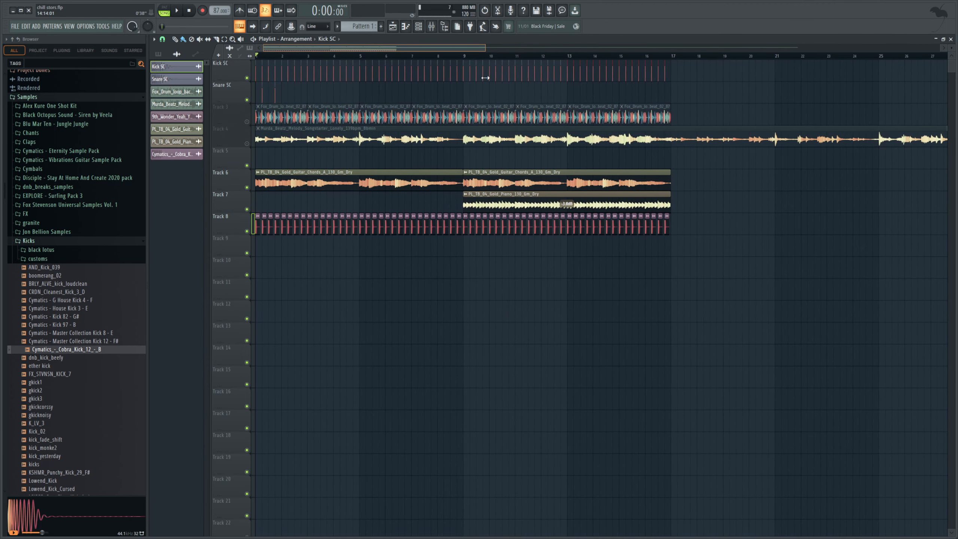
pyautogui.click(432, 31)
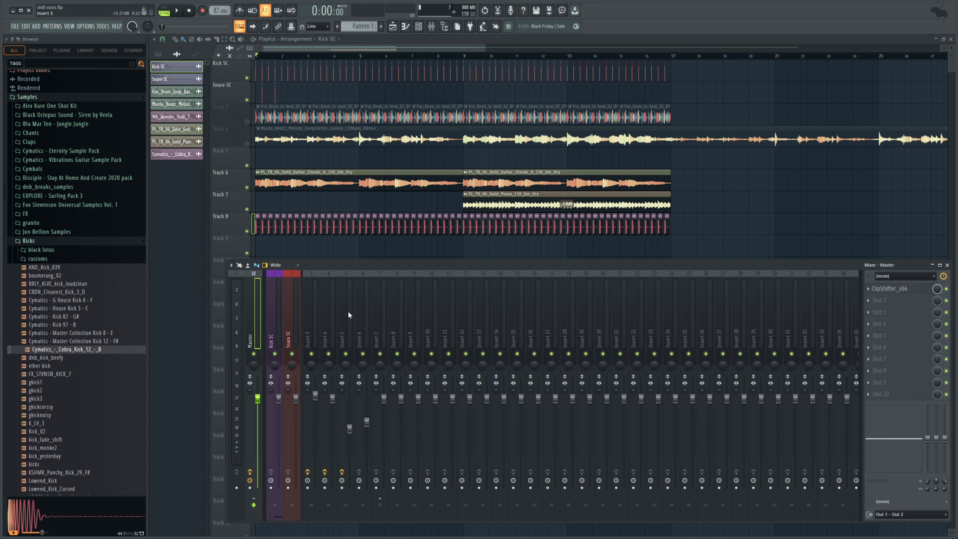
pyautogui.click(336, 336)
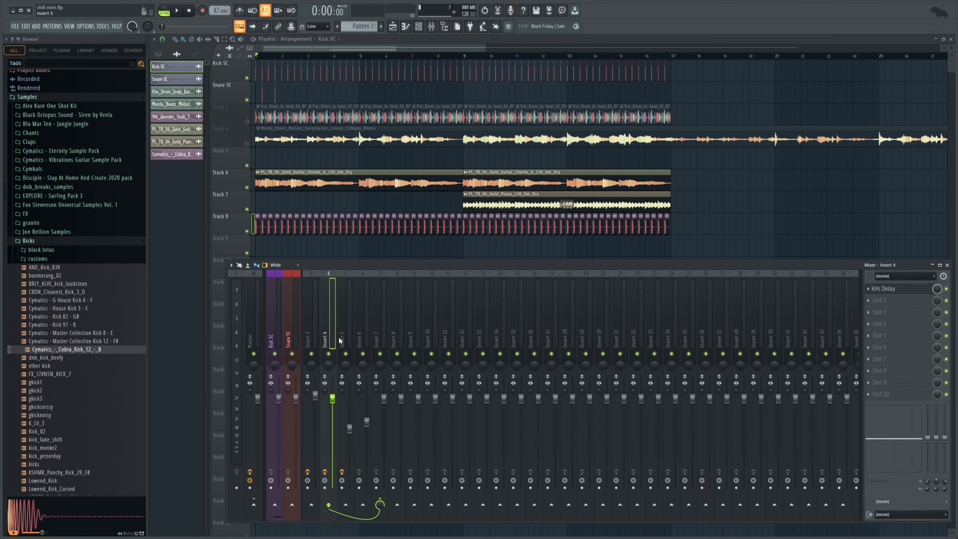
pyautogui.click(376, 341)
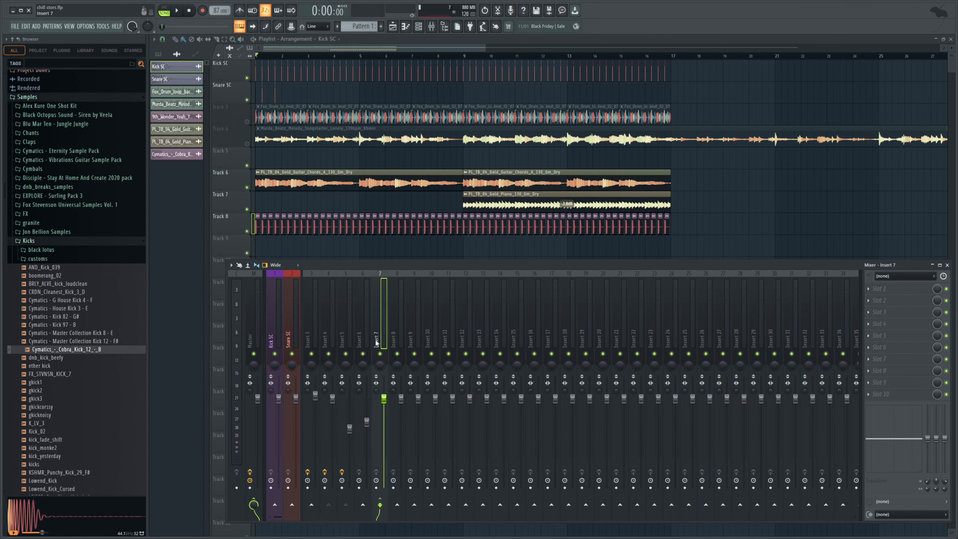
# Move the playback position to bar 9 and solo the guitar and piano tracks, Track 6 and Track 7
pyautogui.click(471, 60)
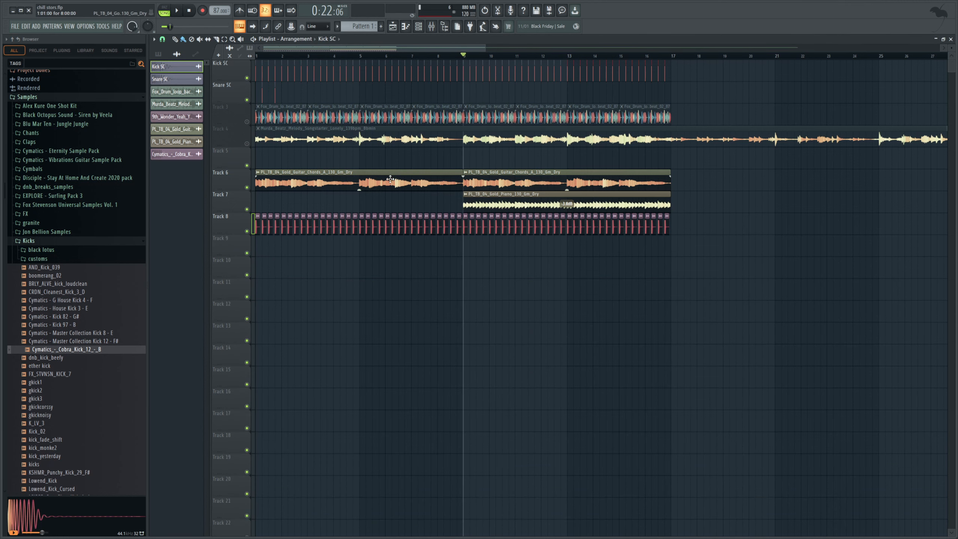
pyautogui.rightClick(247, 187)
pyautogui.click(250, 210)
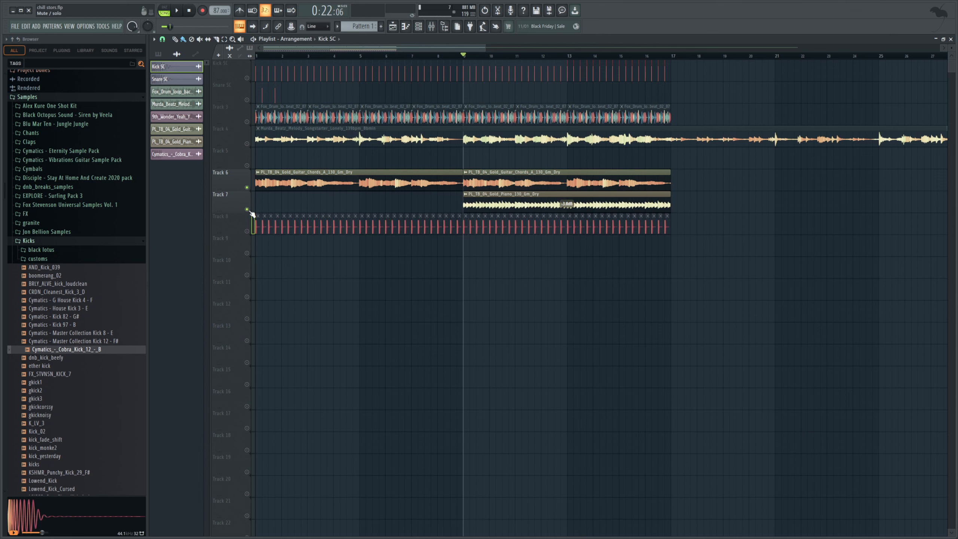
# Play the guitar and piano from bar 9 and compare the levels on Insert 4 and Insert 7
pyautogui.press('space')
pyautogui.press('F9')
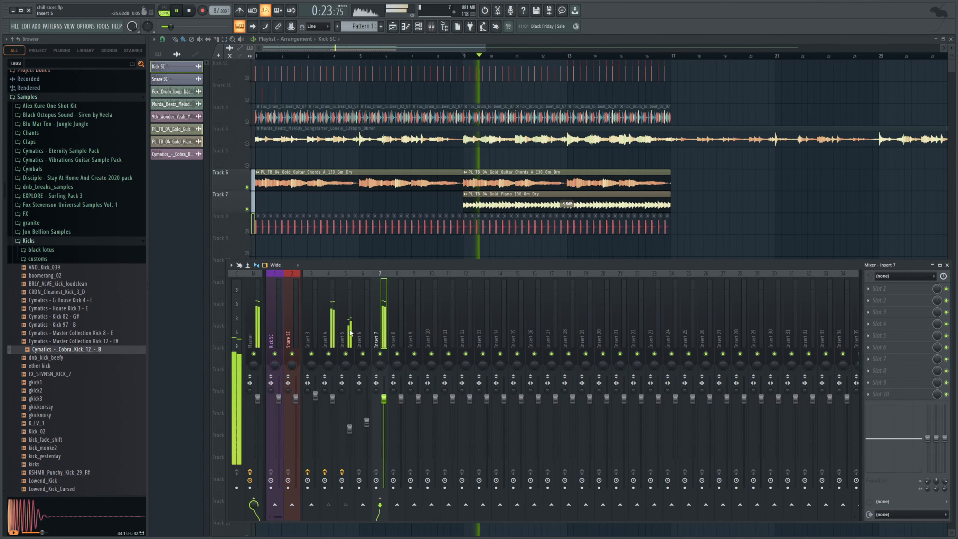
pyautogui.press('space')
pyautogui.click(328, 332)
pyautogui.click(380, 338)
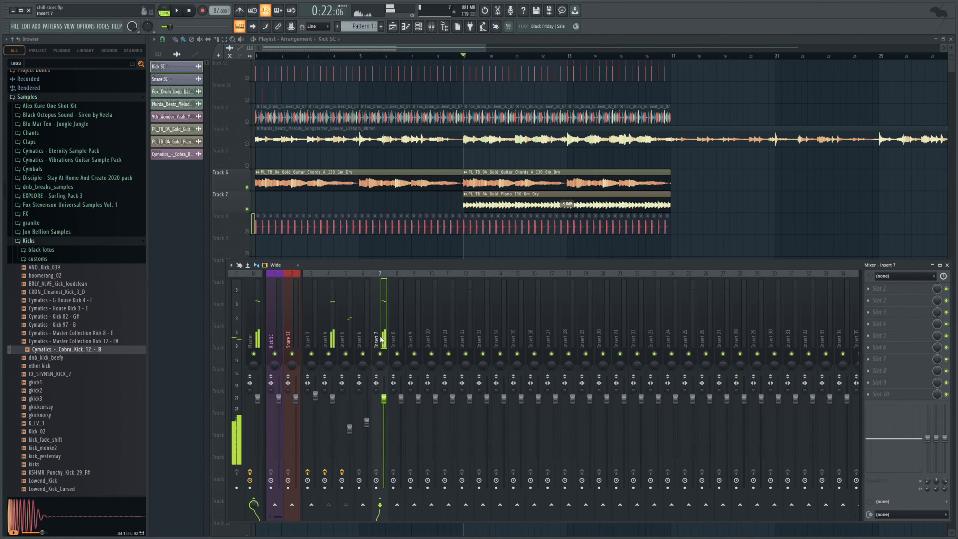
# Unmute the Kick SC track and the kick track, Track 8
pyautogui.click(247, 78)
pyautogui.press('F9')
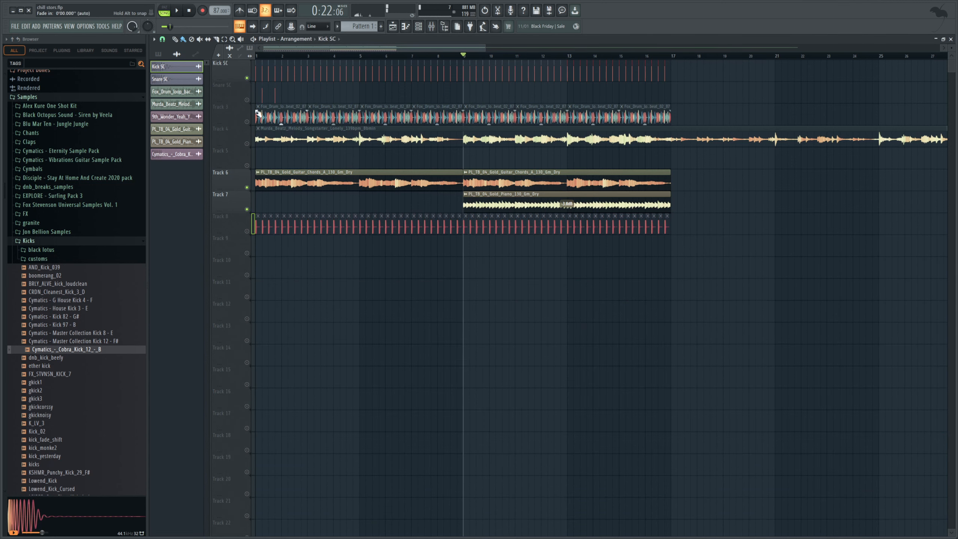
pyautogui.click(247, 231)
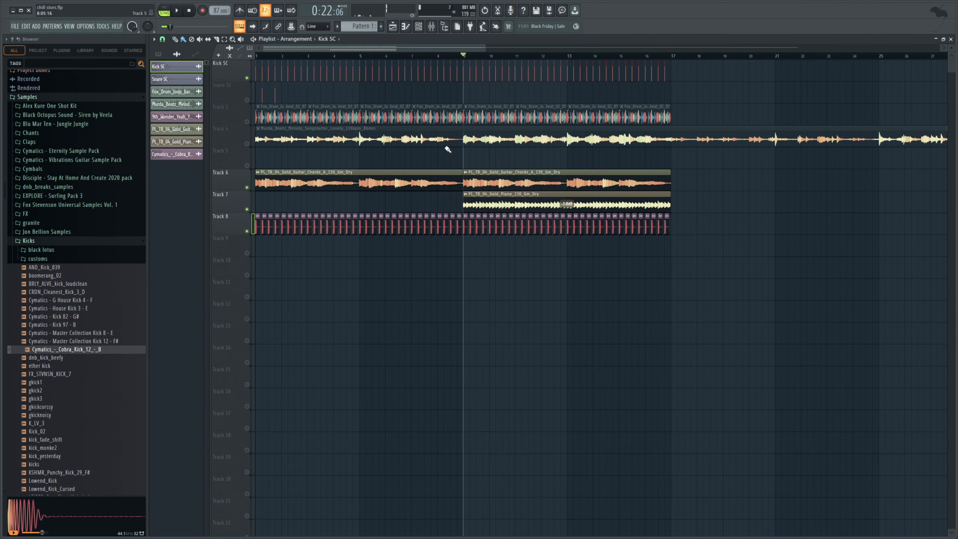
# Play the melodic loops with the kick from bar 9, watch the mixer levels, and return playback to the start
pyautogui.click(431, 33)
pyautogui.press('space')
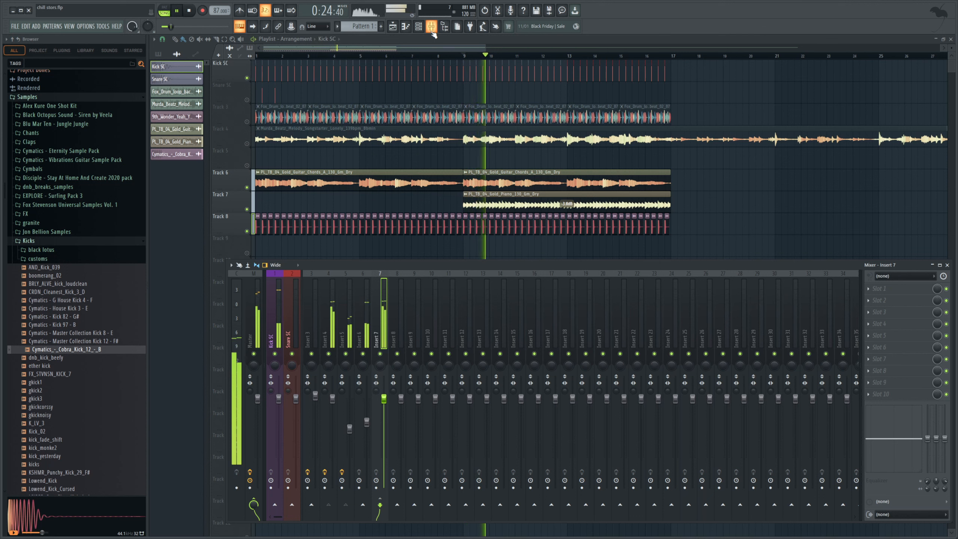
pyautogui.press('space')
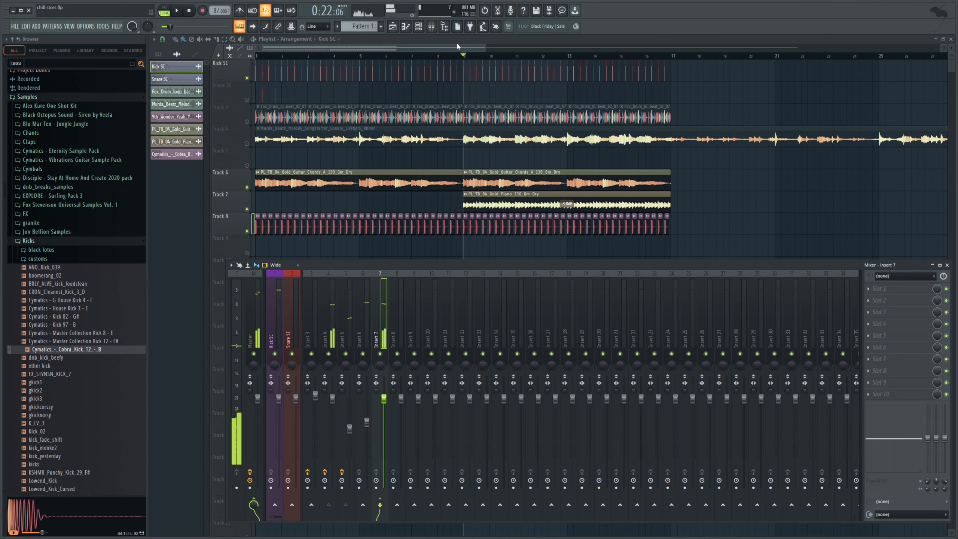
pyautogui.click(188, 12)
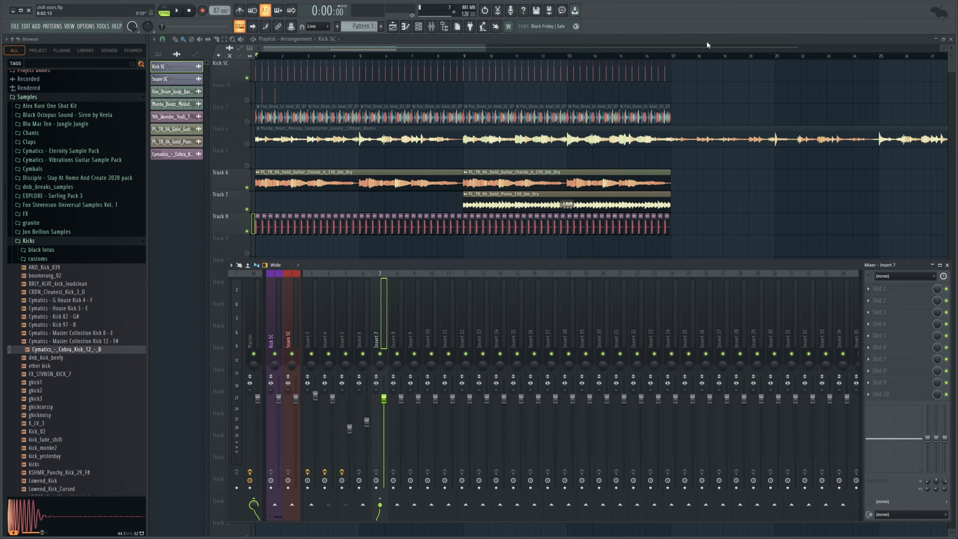
# Place a copy of the Cobra kick clip at the start of Track 9 and make it unique
pyautogui.moveTo(485, 48); pyautogui.dragTo(304, 86)
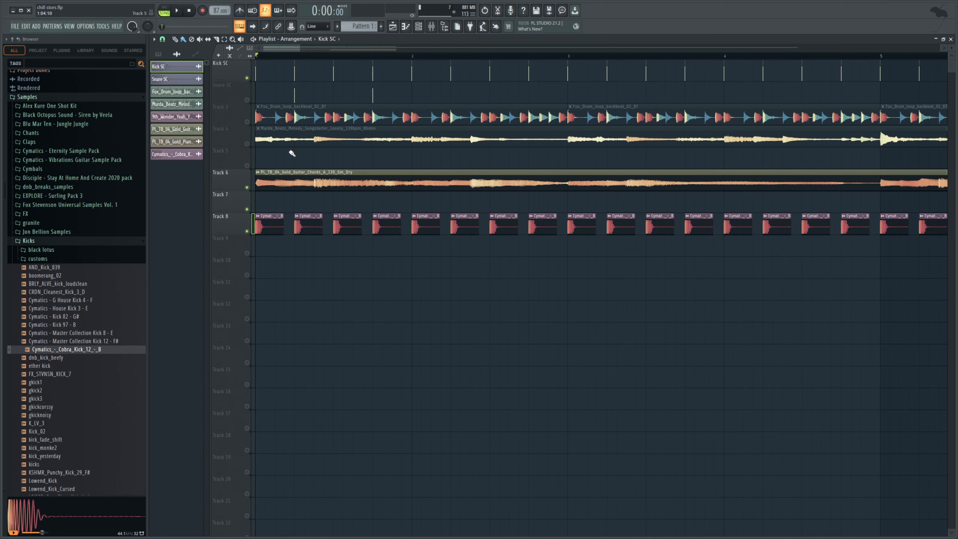
pyautogui.click(273, 225)
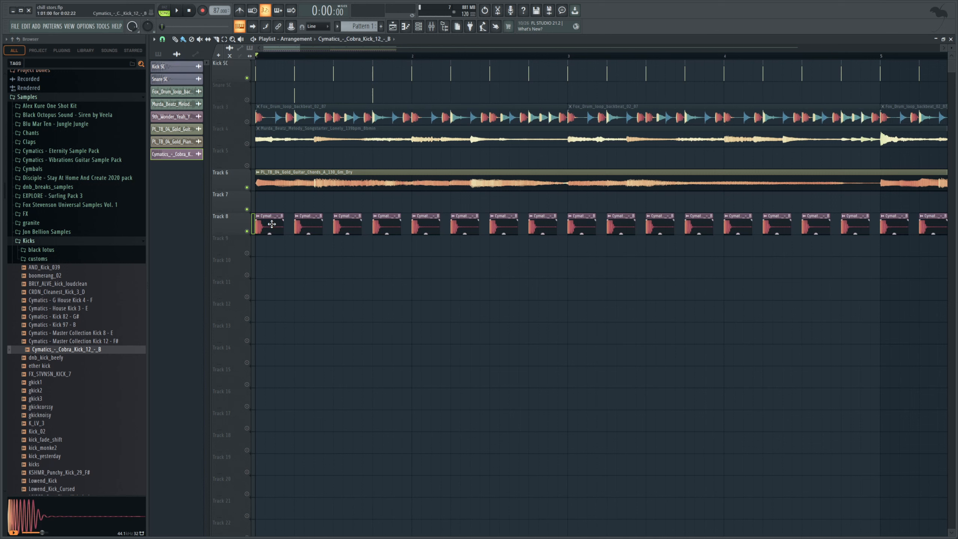
pyautogui.click(266, 245)
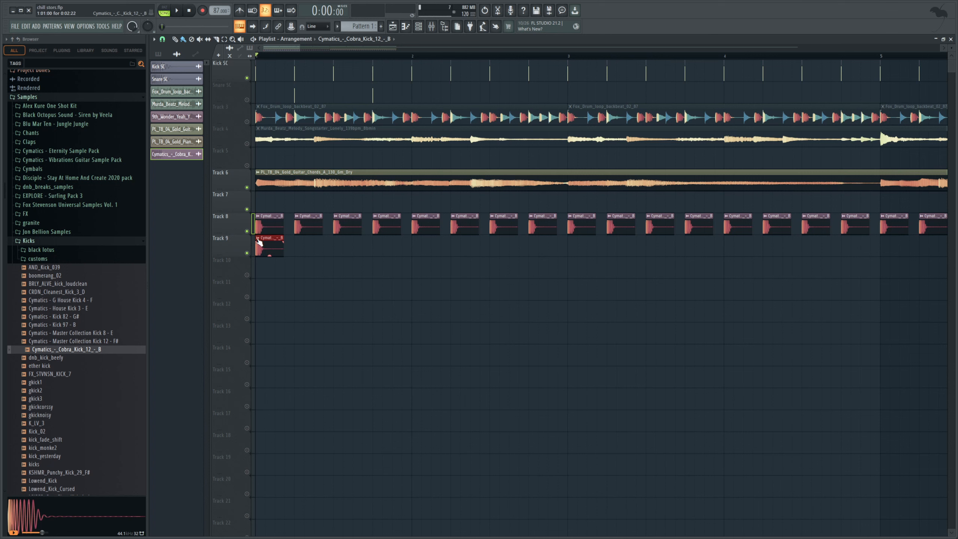
pyautogui.click(258, 239)
pyautogui.click(274, 313)
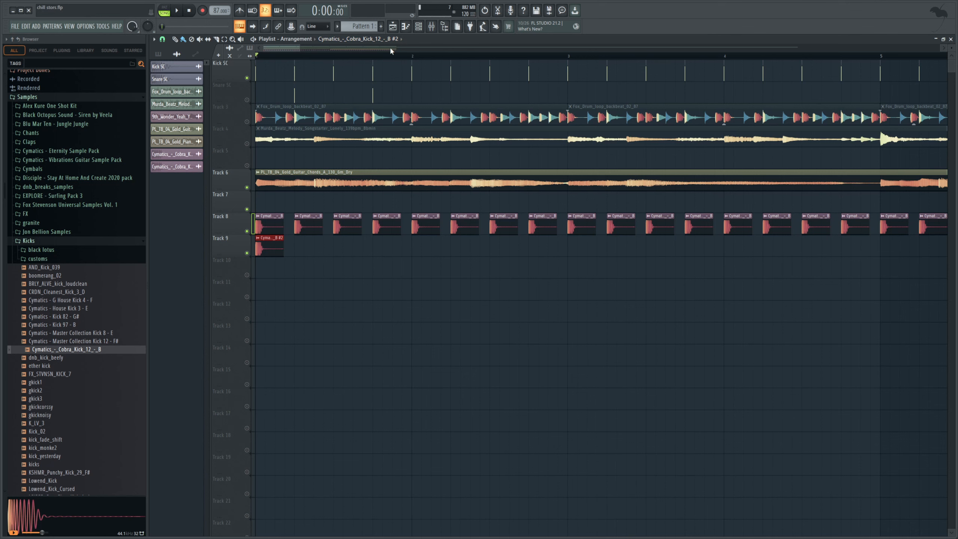
# Trim the kick copy on Track 9 to a very short transient and place a duplicate on the second beat
pyautogui.moveTo(301, 48); pyautogui.dragTo(267, 47)
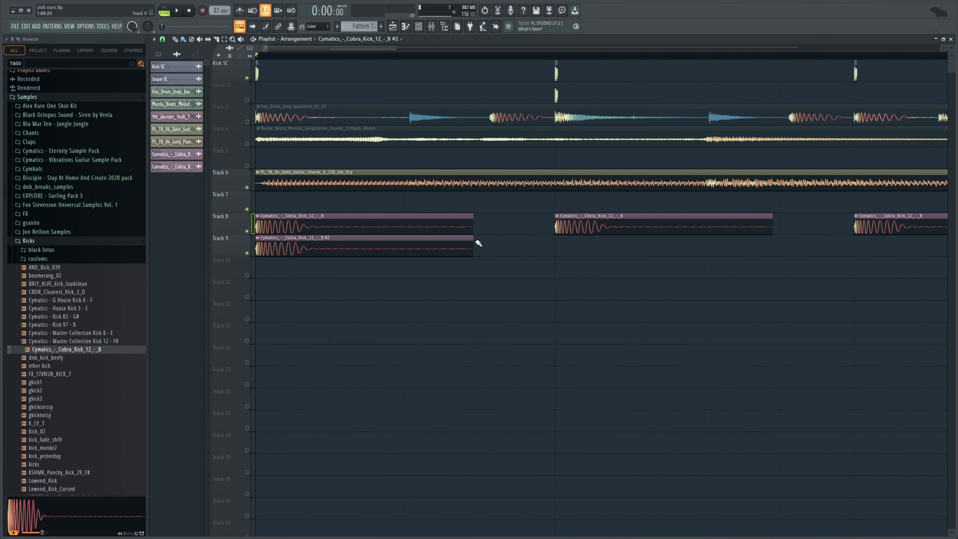
pyautogui.moveTo(475, 239); pyautogui.dragTo(326, 259)
pyautogui.hotkey('ctrl', 'z')
pyautogui.moveTo(473, 241); pyautogui.dragTo(255, 260)
pyautogui.click(257, 250)
pyautogui.click(559, 249)
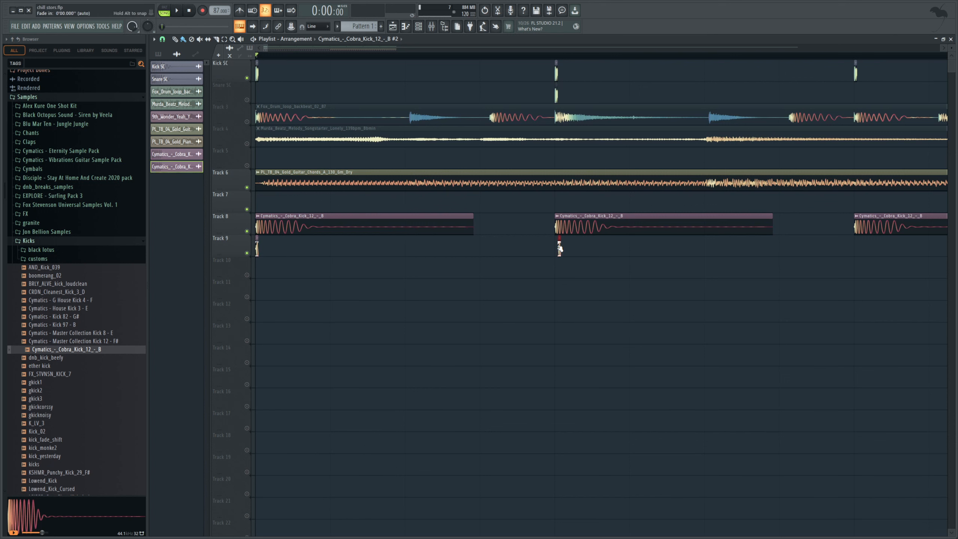
pyautogui.rightClick(559, 250)
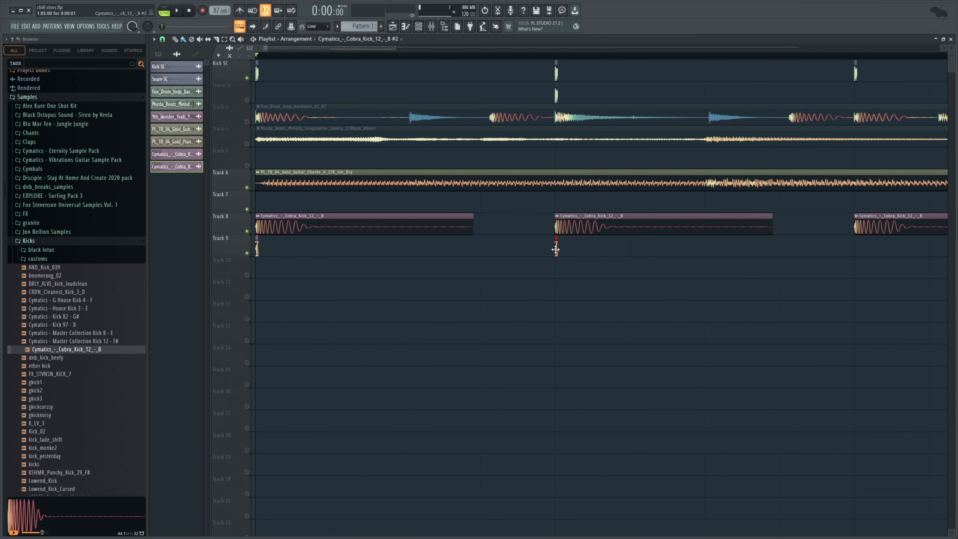
# Route the unique kick copy to mixer Insert 10 and disconnect Insert 10 from the Master
pyautogui.doubleClick(556, 250)
pyautogui.doubleClick(404, 129)
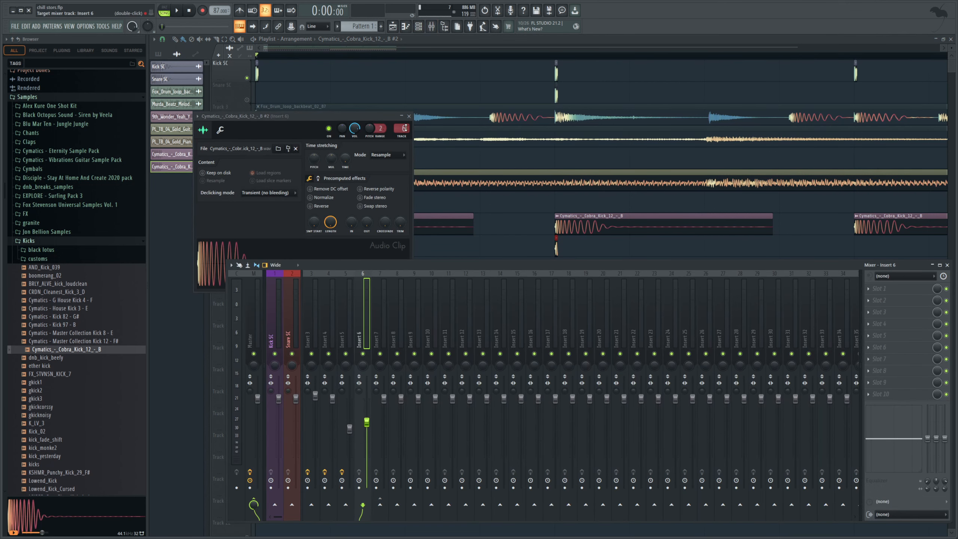
pyautogui.moveTo(406, 127); pyautogui.dragTo(405, 120)
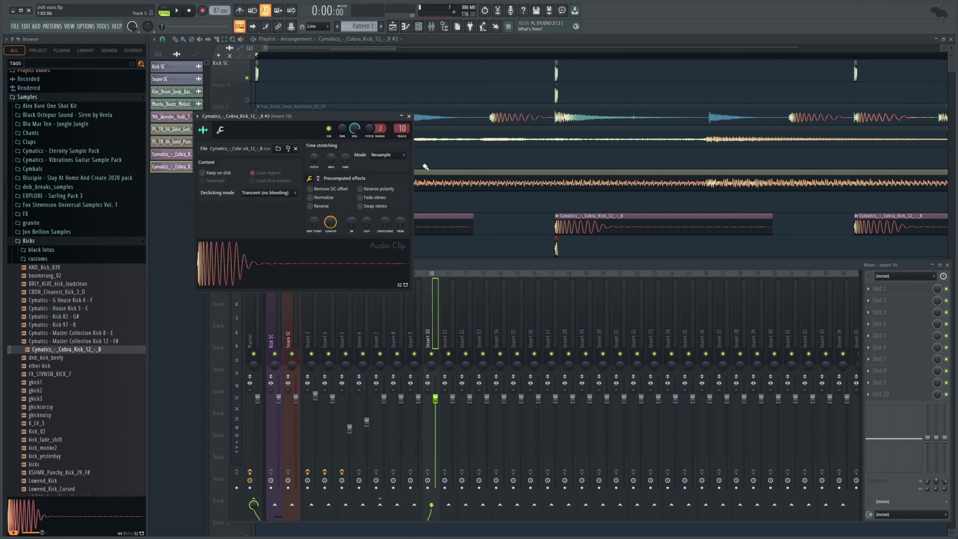
pyautogui.click(432, 328)
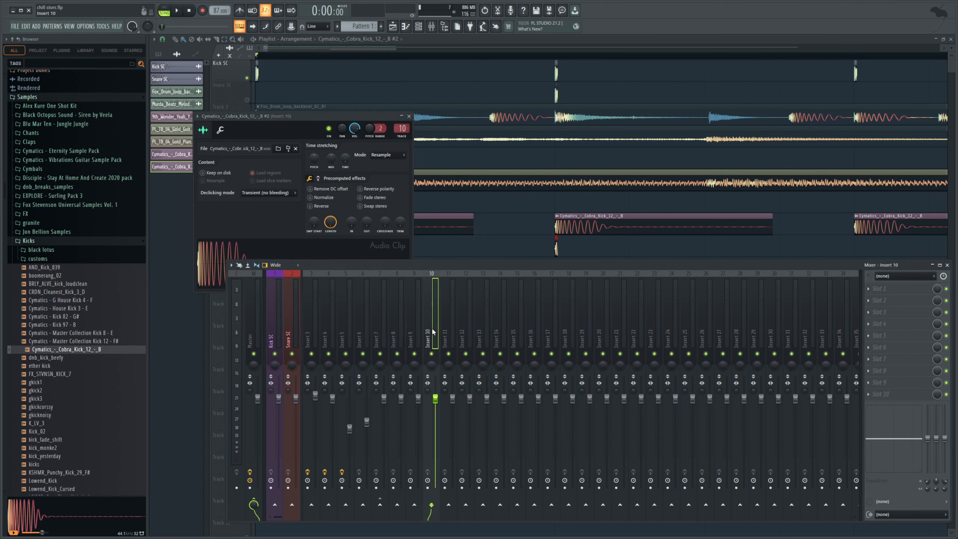
pyautogui.click(254, 504)
pyautogui.click(385, 515)
pyautogui.click(381, 326)
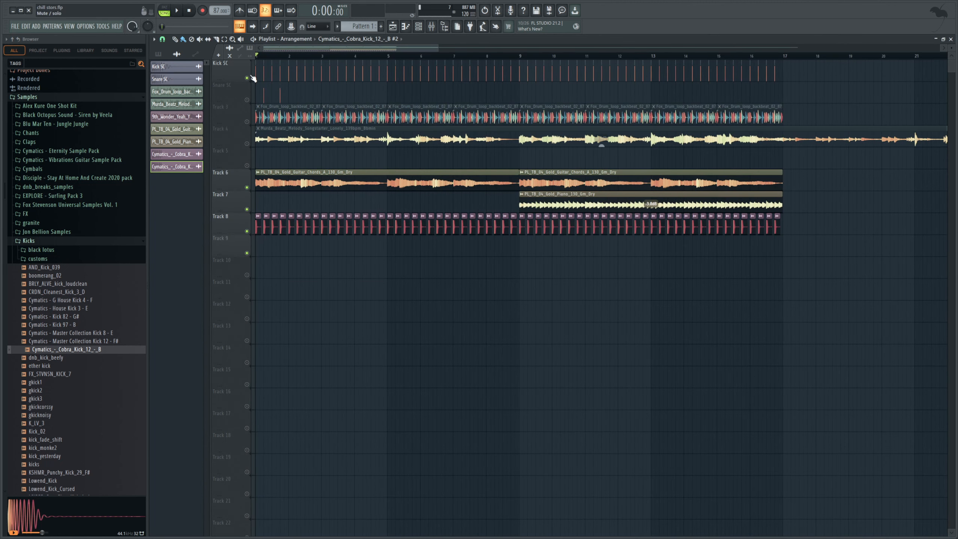
# Play the arrangement briefly from the start and check the kick and guitar levels in the mixer
pyautogui.click(176, 11)
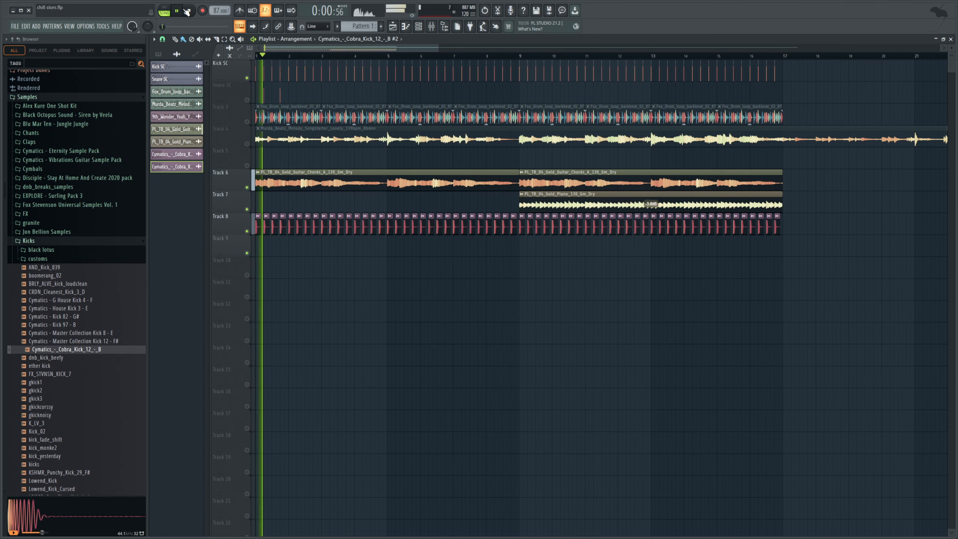
pyautogui.click(431, 26)
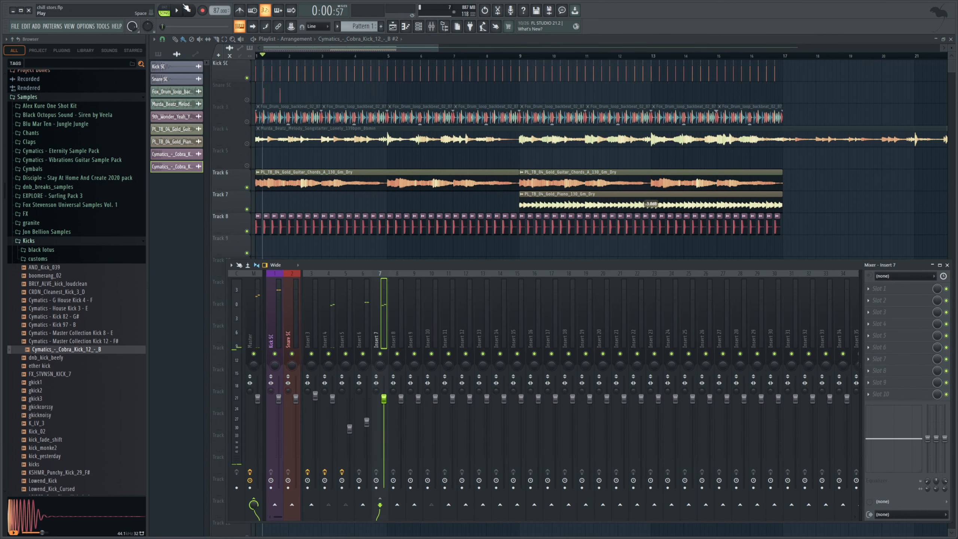
pyautogui.press('space')
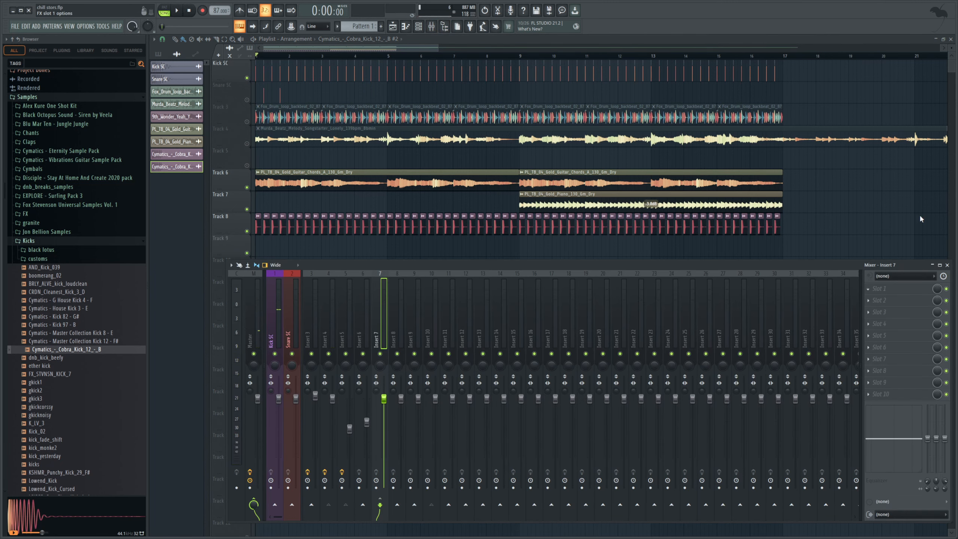
# Add FabFilter Pro-MB to Insert 7 and set its Stereo Side Chain input to 1 in the plugin's connections
pyautogui.click(927, 207)
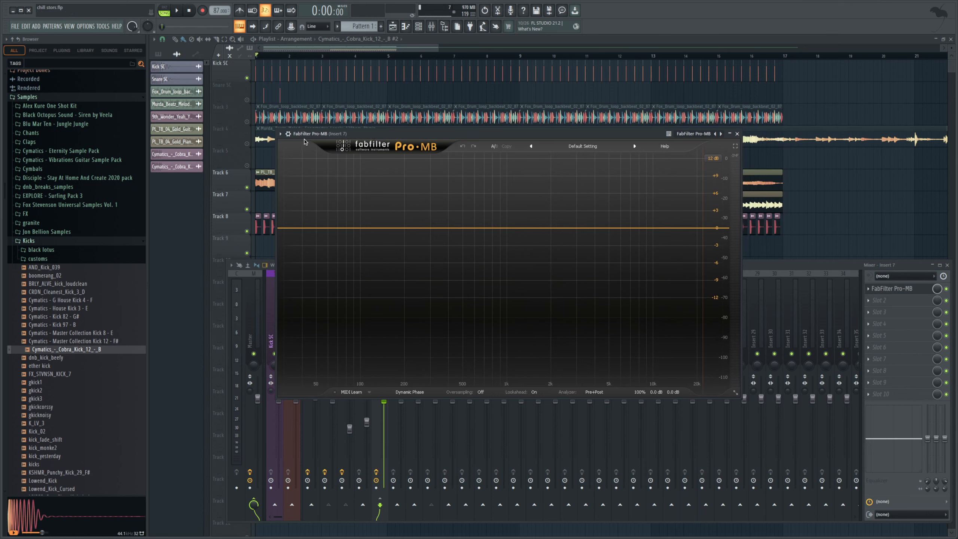
pyautogui.click(288, 134)
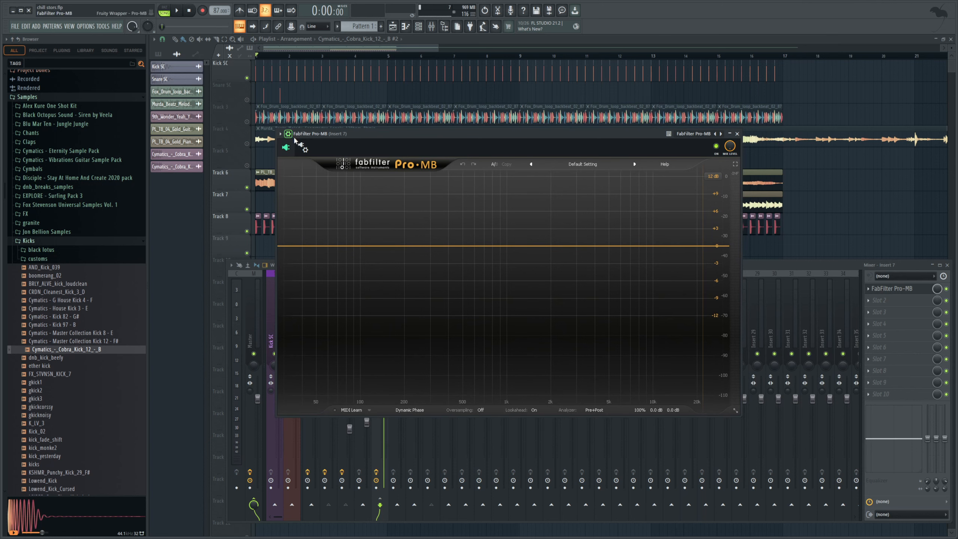
pyautogui.click(313, 164)
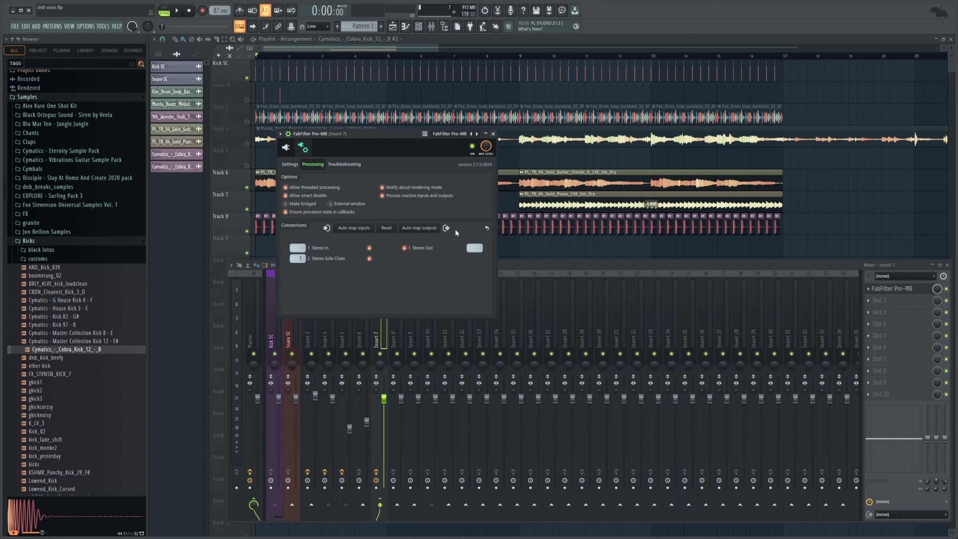
pyautogui.click(287, 150)
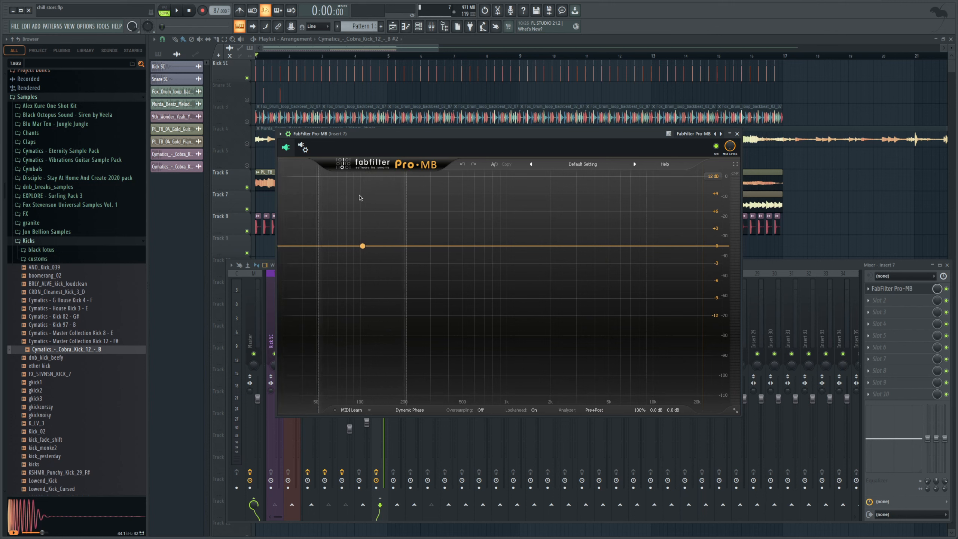
# Create one compression band spanning the whole frequency range and set its side chain to Free with external input
pyautogui.click(338, 204)
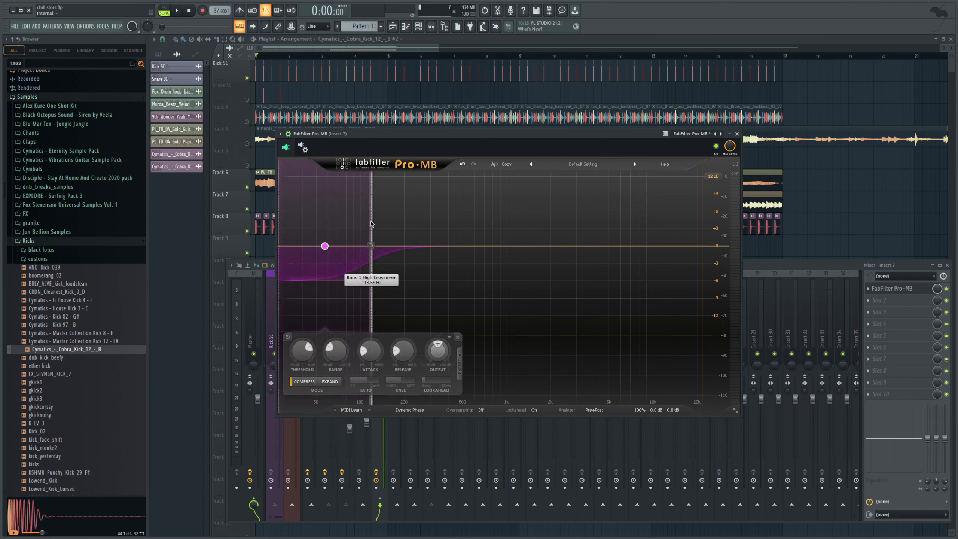
pyautogui.moveTo(373, 224); pyautogui.dragTo(727, 279)
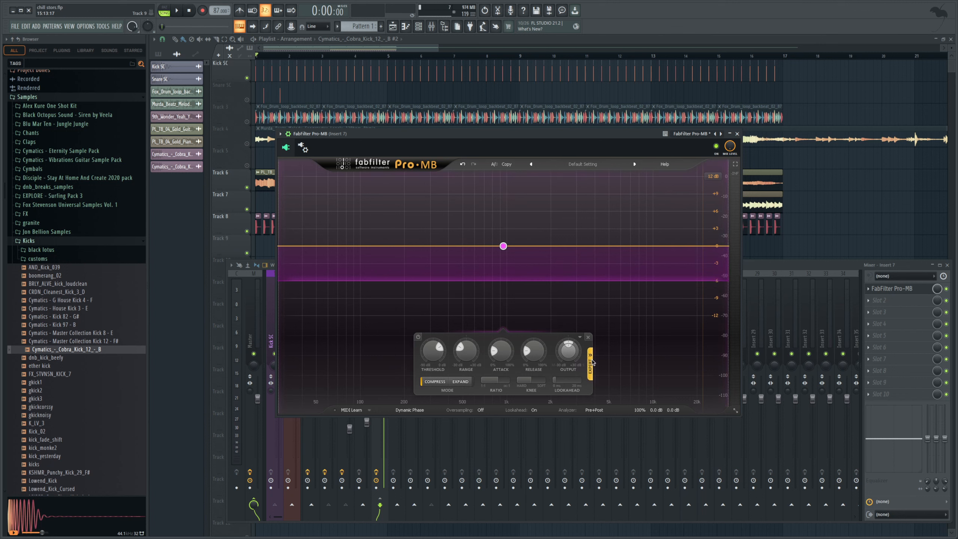
pyautogui.click(590, 361)
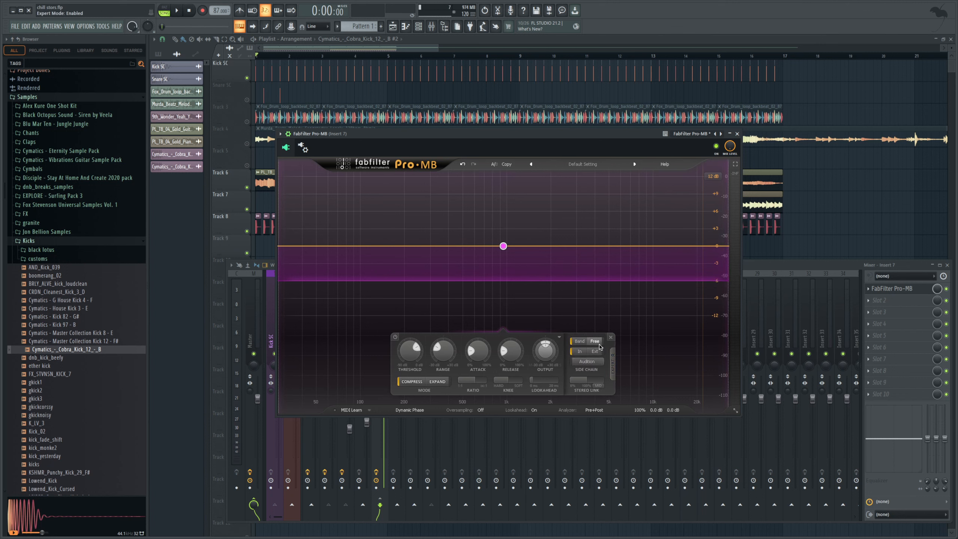
pyautogui.click(600, 353)
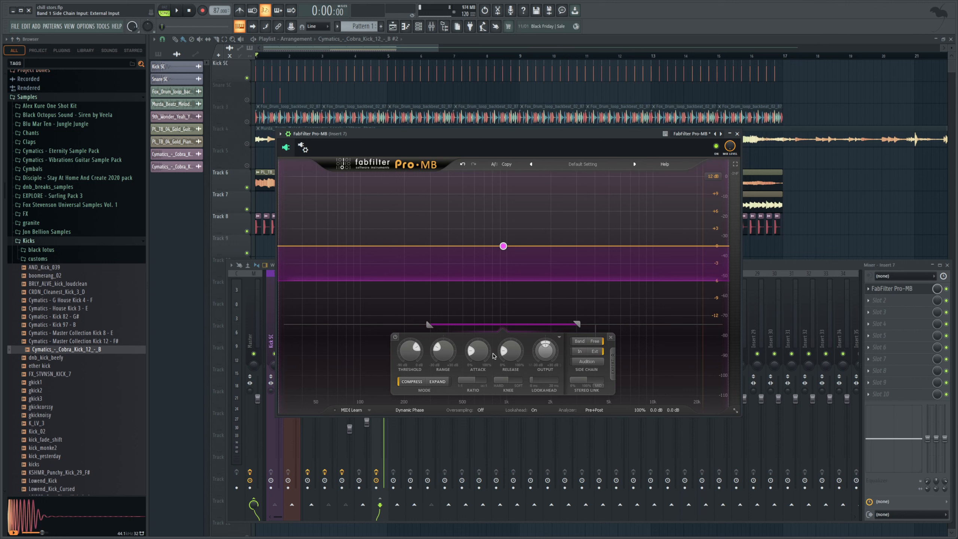
# Set the band's attack to about 0.3% and lower its range and threshold to their minimum
pyautogui.moveTo(479, 352)
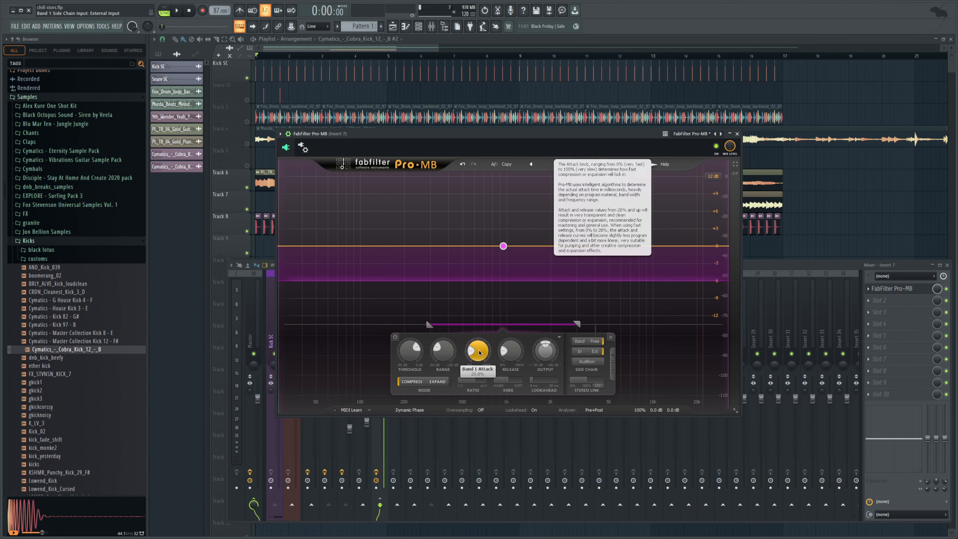
pyautogui.moveTo(485, 350); pyautogui.dragTo(478, 385)
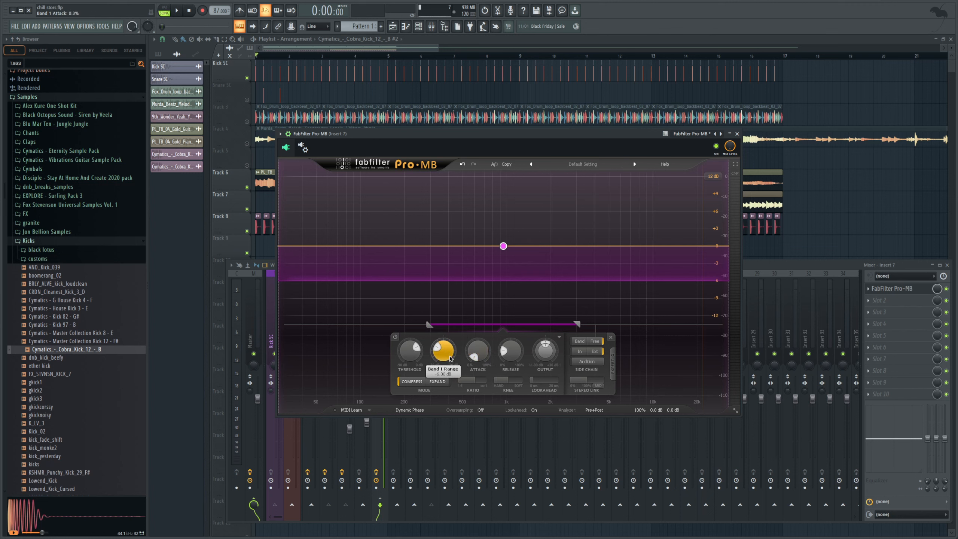
pyautogui.moveTo(449, 359); pyautogui.dragTo(433, 389)
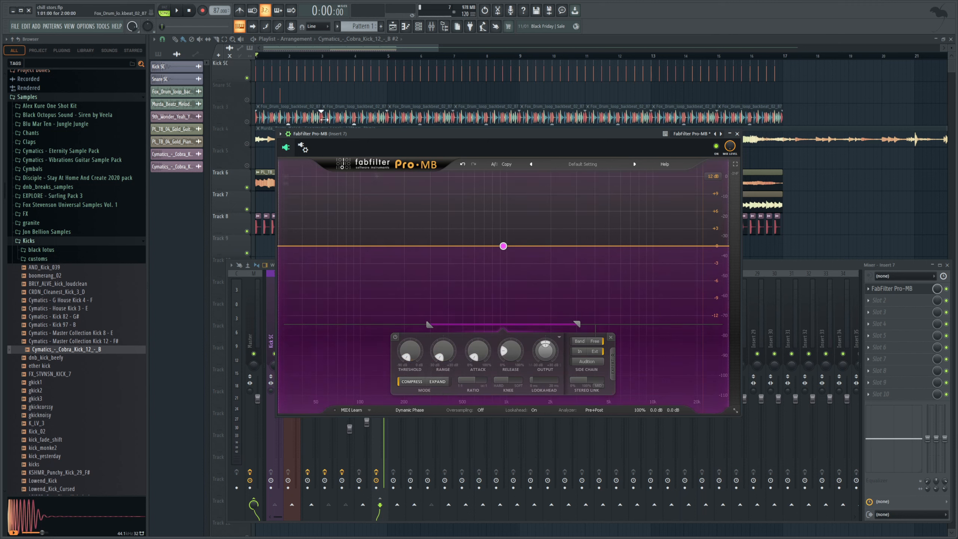
# Play the arrangement to audition the ducking while raising the band's release to about 40% and lowering it again
pyautogui.click(180, 11)
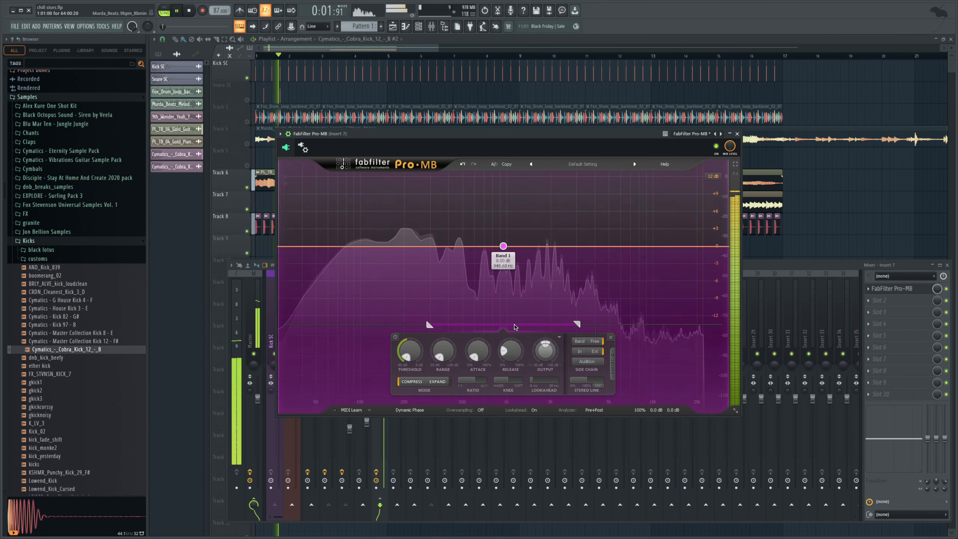
pyautogui.moveTo(511, 353); pyautogui.dragTo(519, 334)
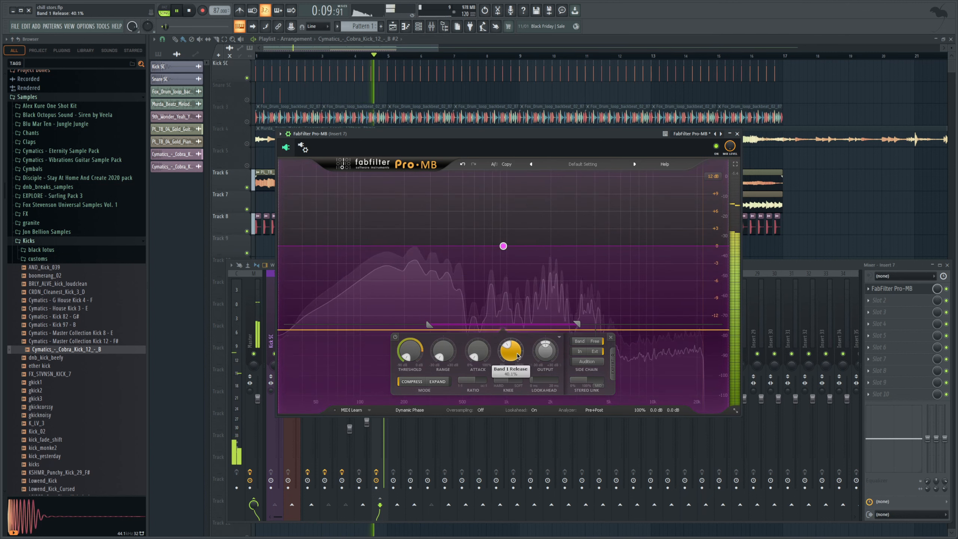
pyautogui.moveTo(517, 357); pyautogui.dragTo(492, 385)
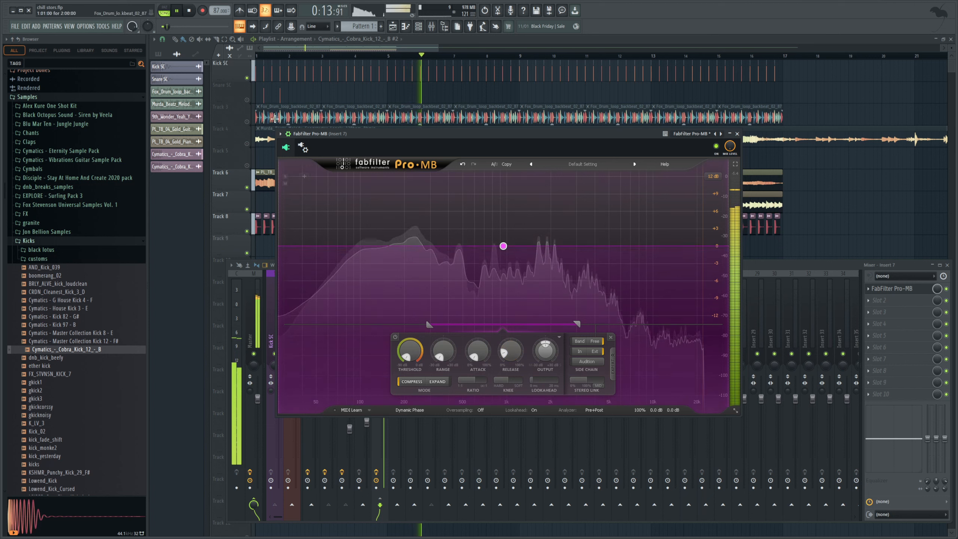
pyautogui.press('space')
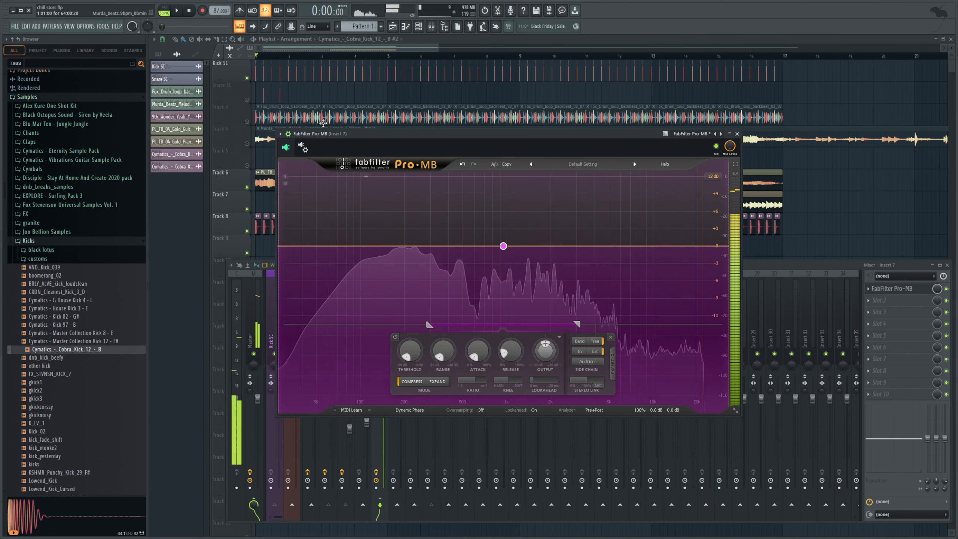
pyautogui.click(189, 13)
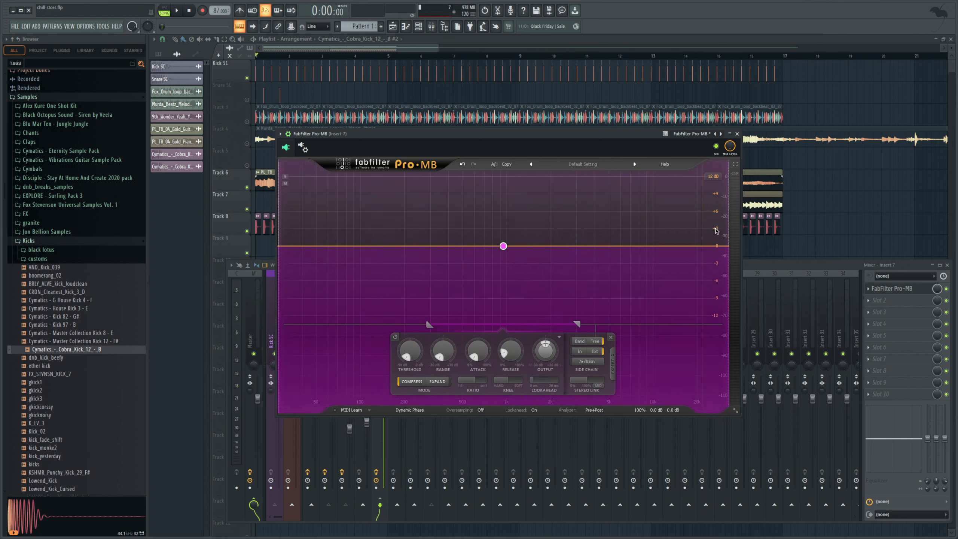
# Limit the band to frequencies below about 159 Hz and audition it soloed while slightly raising its release
pyautogui.moveTo(727, 239)
pyautogui.mouseDown()
pyautogui.moveTo(598, 246)
pyautogui.moveTo(457, 236)
pyautogui.moveTo(420, 222)
pyautogui.mouseUp()
pyautogui.moveTo(408, 219); pyautogui.dragTo(395, 219)
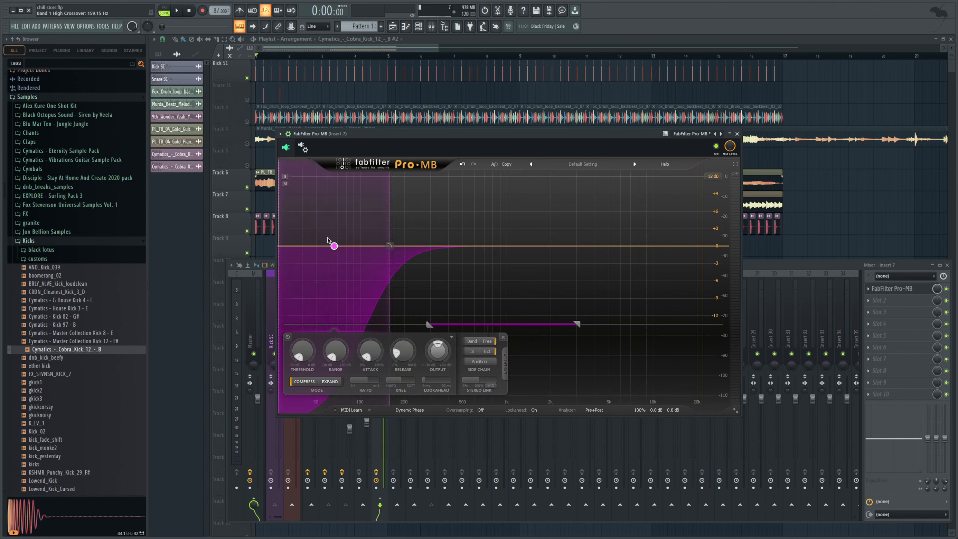
pyautogui.click(285, 176)
pyautogui.press('space')
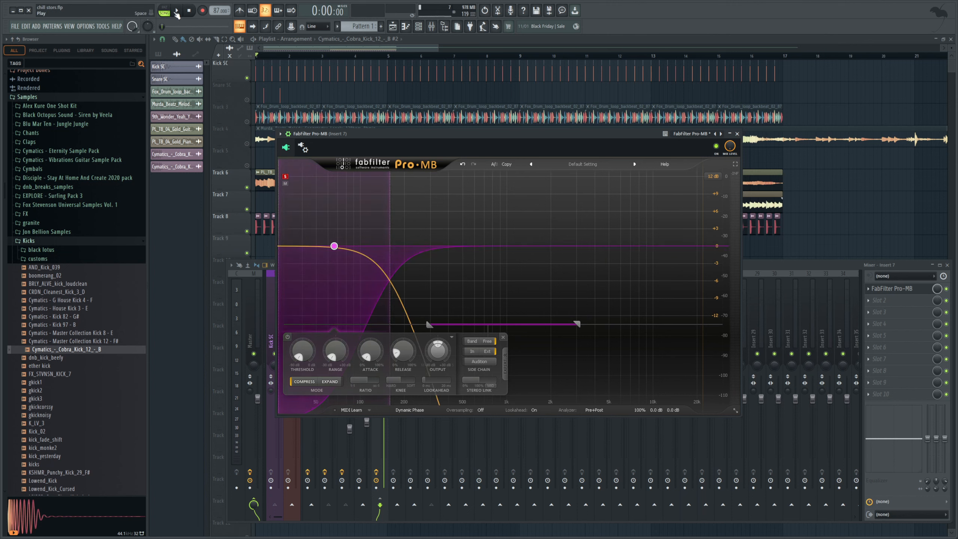
pyautogui.moveTo(405, 350); pyautogui.dragTo(406, 337)
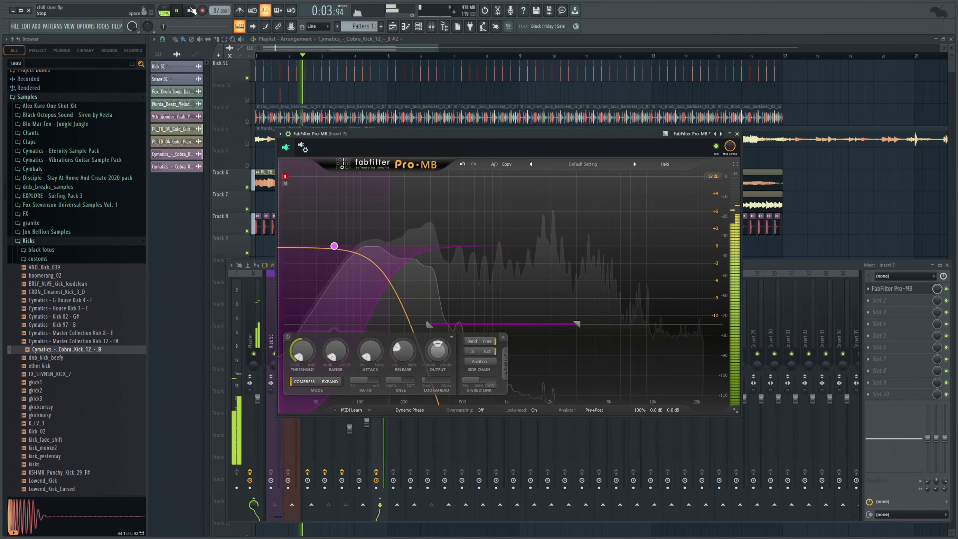
pyautogui.press('space')
pyautogui.click(285, 177)
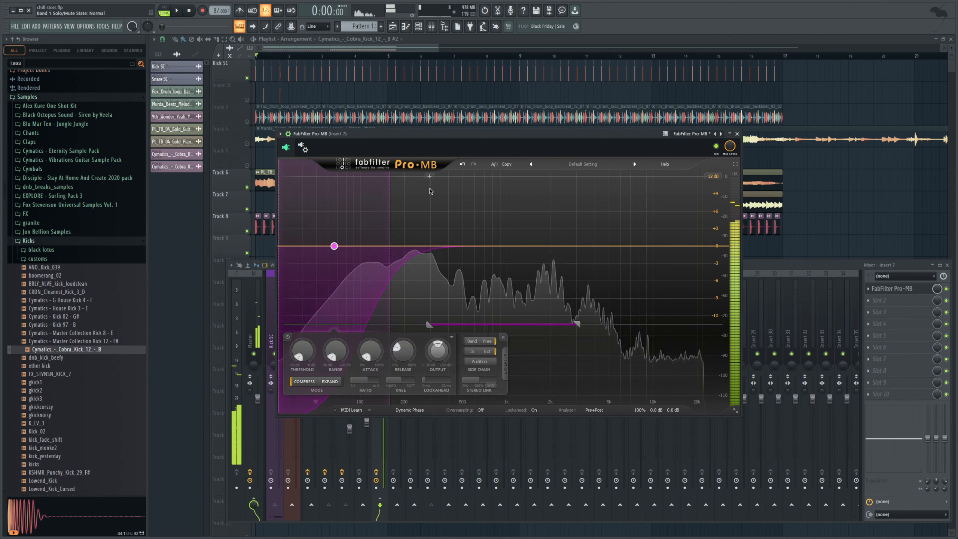
# Add a second band directly above the low band and extend it to the end of the frequency range
pyautogui.click(424, 179)
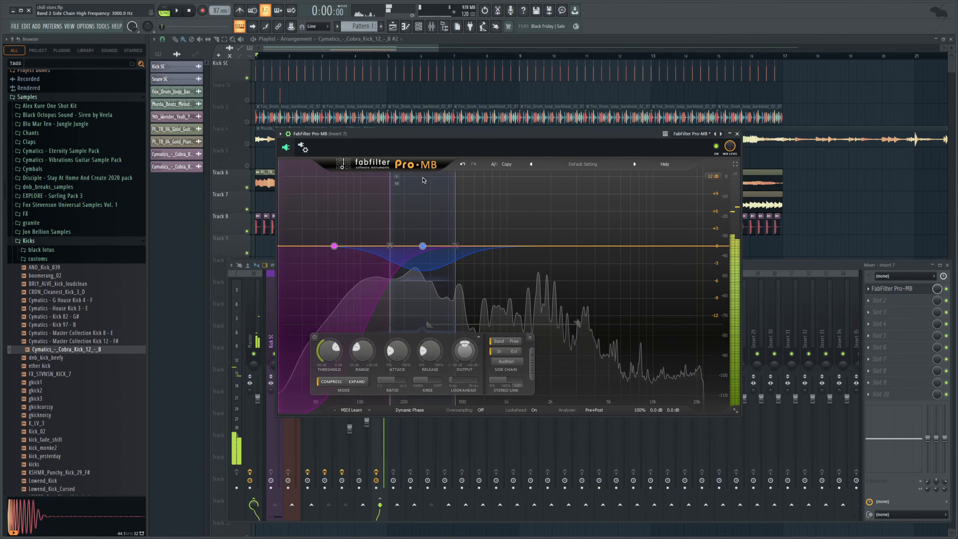
pyautogui.moveTo(459, 207); pyautogui.dragTo(592, 208)
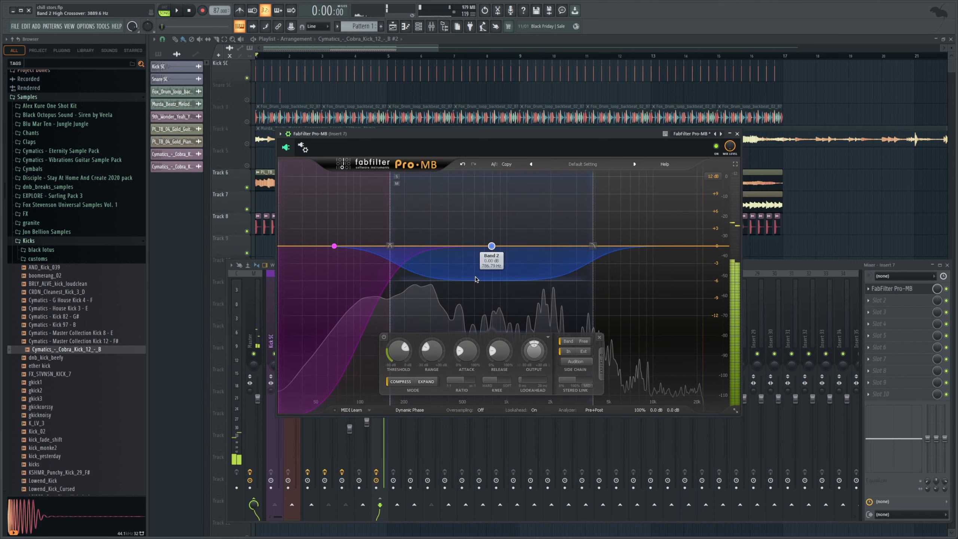
pyautogui.moveTo(593, 276); pyautogui.dragTo(727, 278)
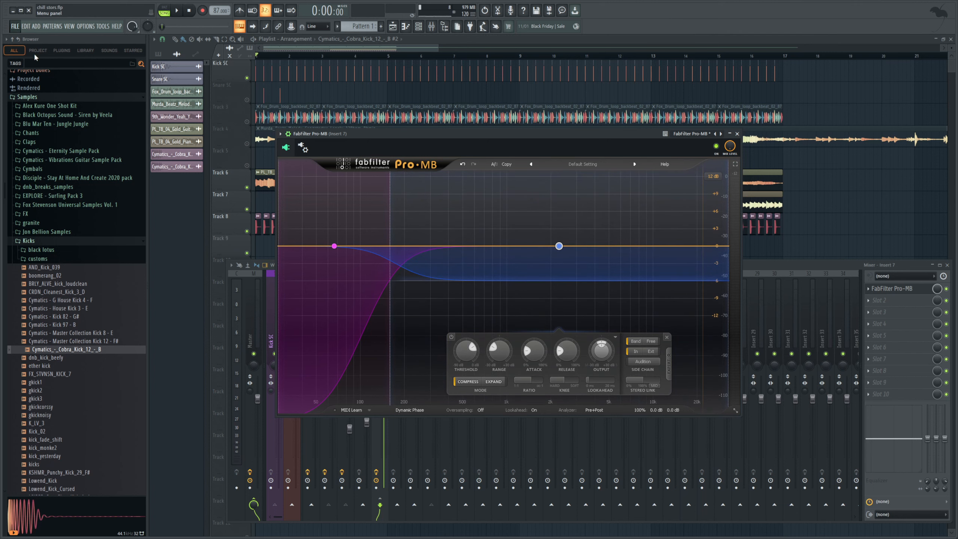
# Open the project futuristic dnb.flp and play it briefly from just before bar 9 with the mixer shown
pyautogui.click(72, 152)
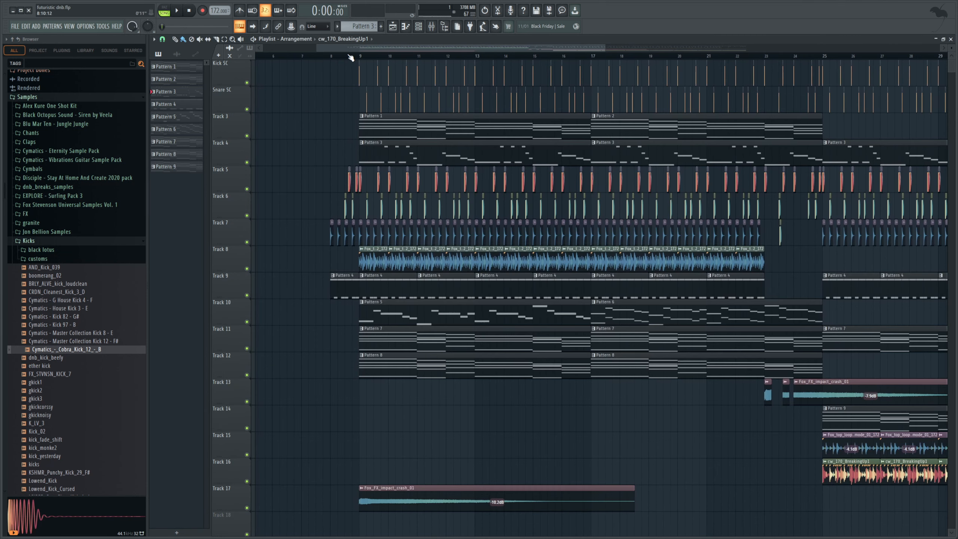
pyautogui.click(346, 56)
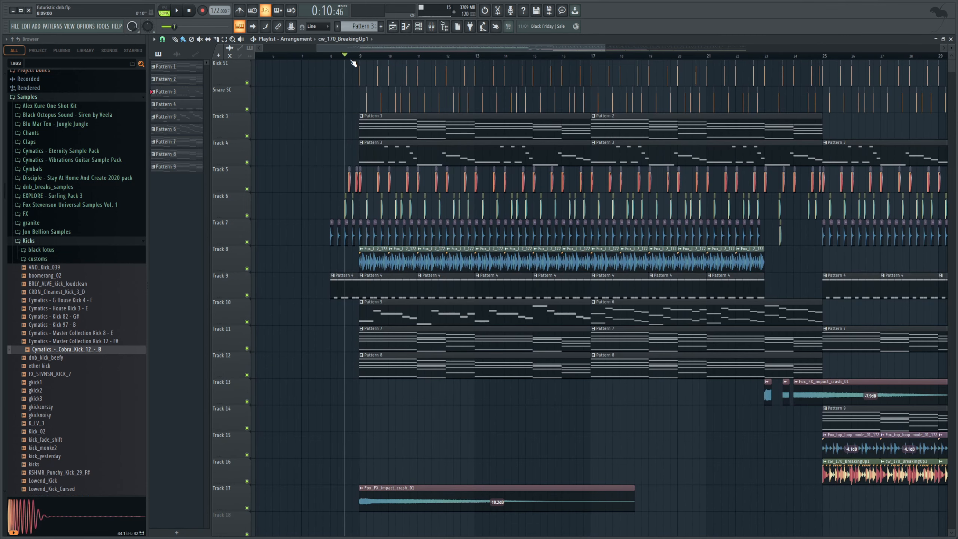
pyautogui.press('space')
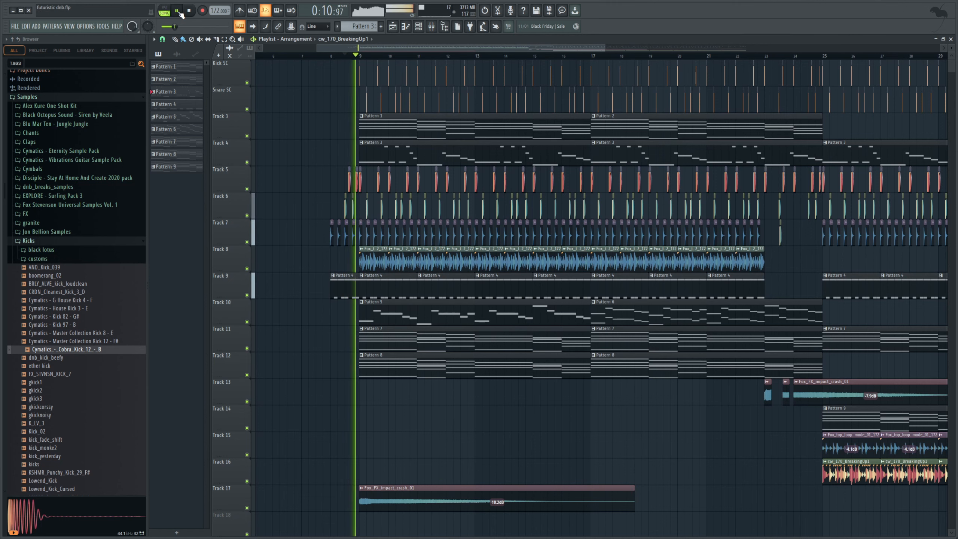
pyautogui.click(418, 27)
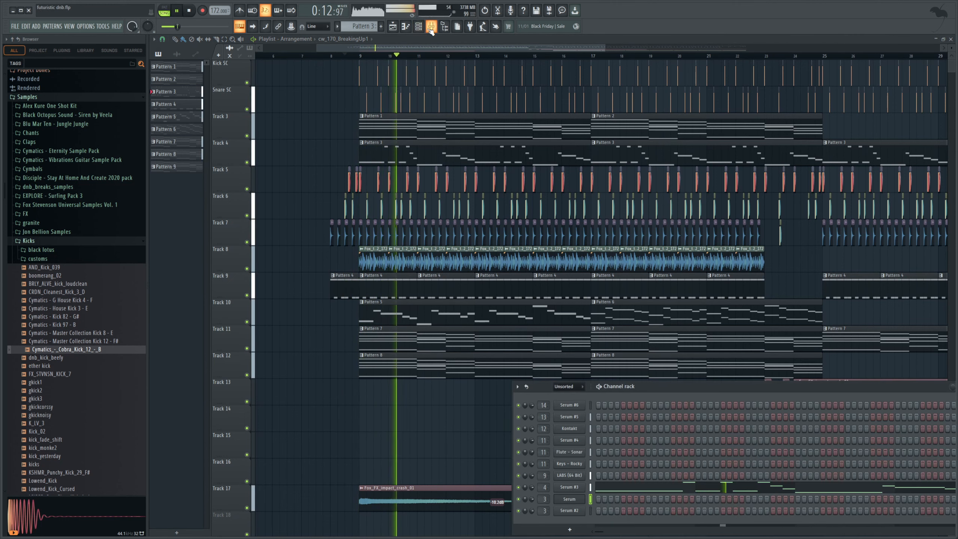
pyautogui.click(431, 27)
pyautogui.press('space')
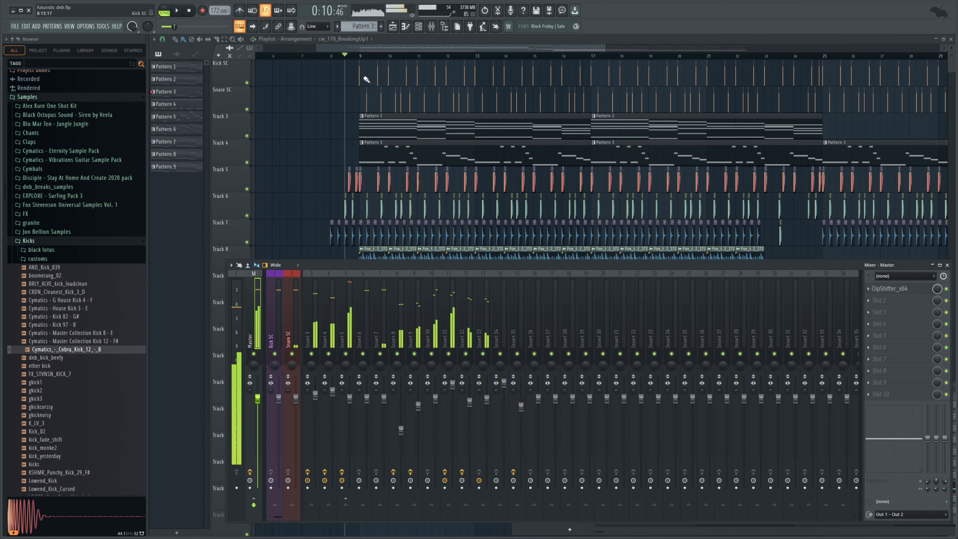
# Place the playhead at bar 9, solo Track 4 in the playlist and play it briefly
pyautogui.click(358, 56)
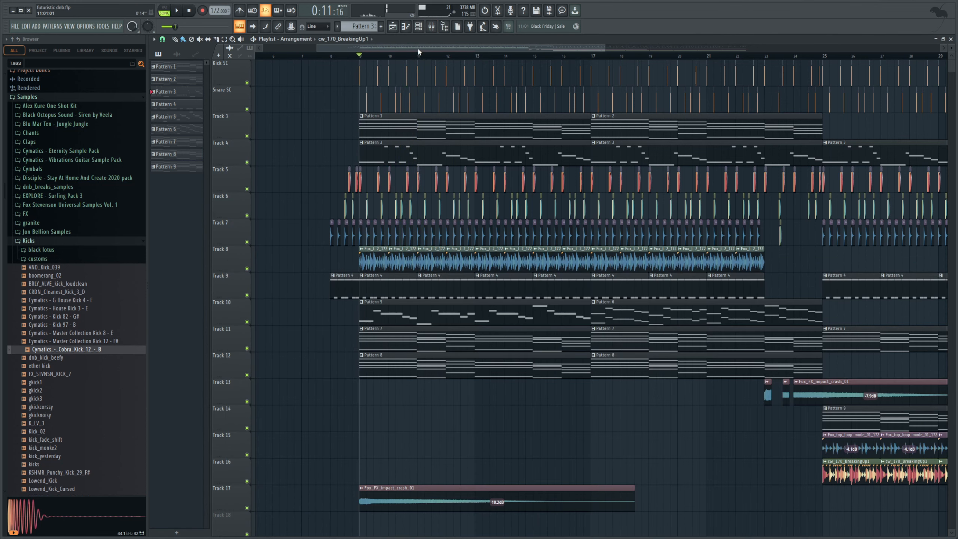
pyautogui.moveTo(418, 46); pyautogui.dragTo(434, 58)
pyautogui.moveTo(617, 46); pyautogui.dragTo(534, 47)
pyautogui.keyDown('ctrl'); pyautogui.click(251, 165); pyautogui.keyUp('ctrl')
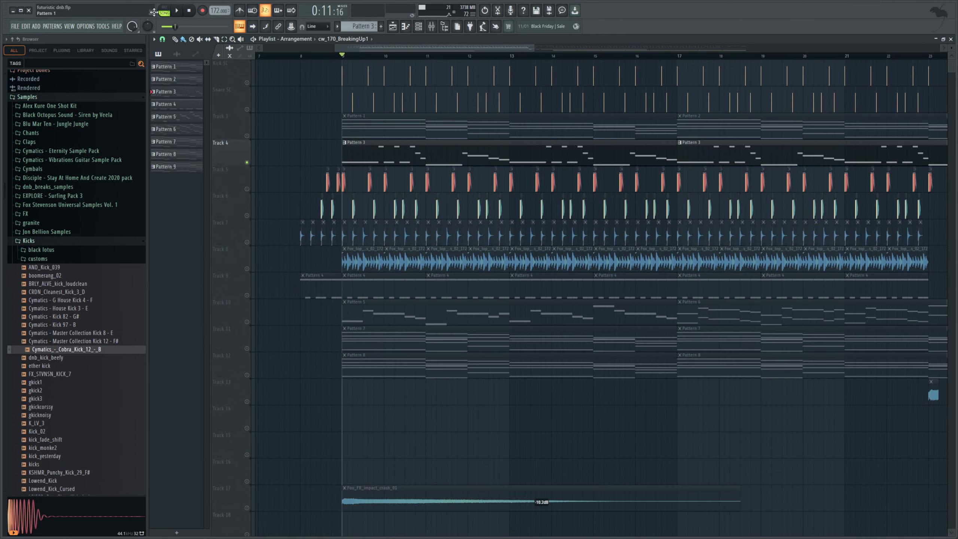
pyautogui.click(177, 10)
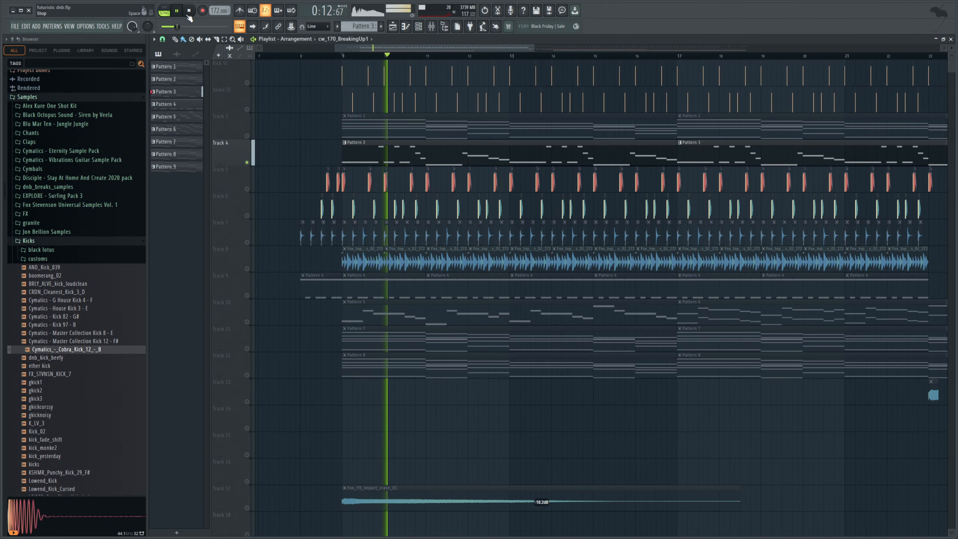
pyautogui.click(189, 15)
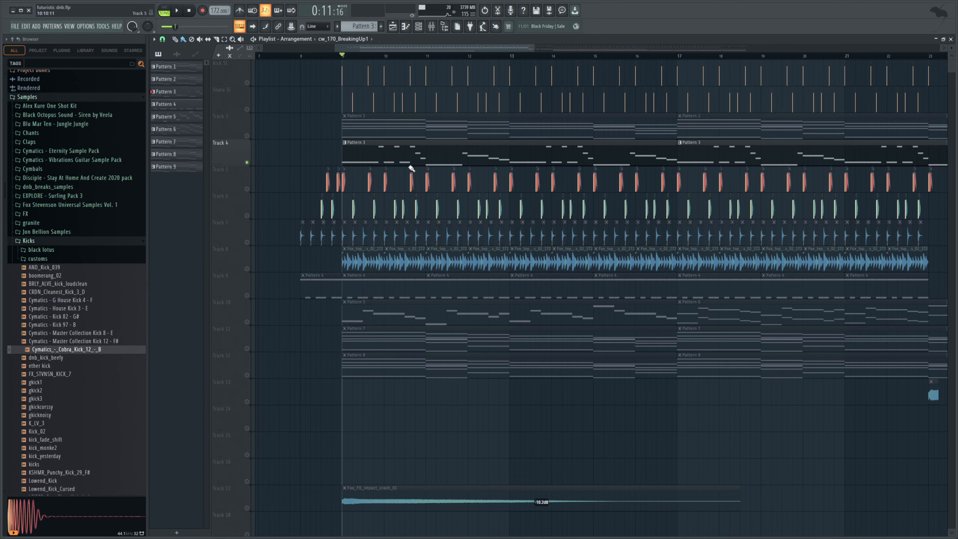
# Bring up FabFilter Pro-MB from mixer Insert 5, with Oszillos Mega Scope added and open on the Master
pyautogui.click(431, 26)
pyautogui.click(332, 342)
pyautogui.click(346, 333)
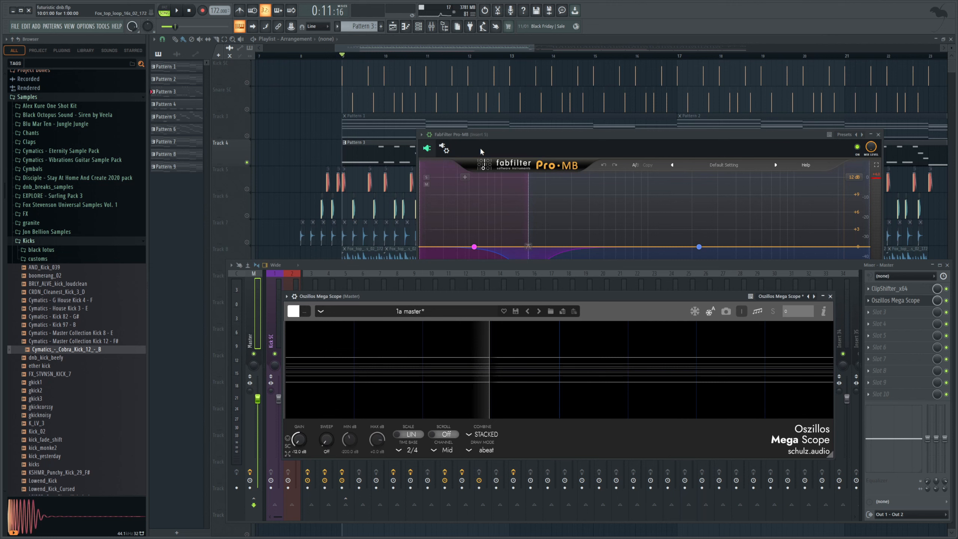
pyautogui.moveTo(481, 133); pyautogui.dragTo(497, 121)
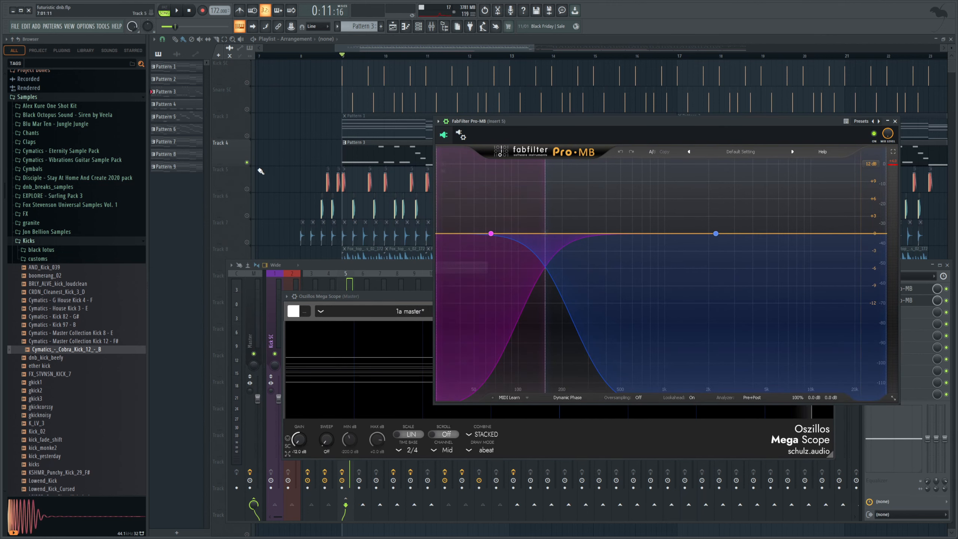
# Unmute Track 5 and the Kick SC and Snare SC tracks, and play them with Track 4 while watching the mixer
pyautogui.click(248, 190)
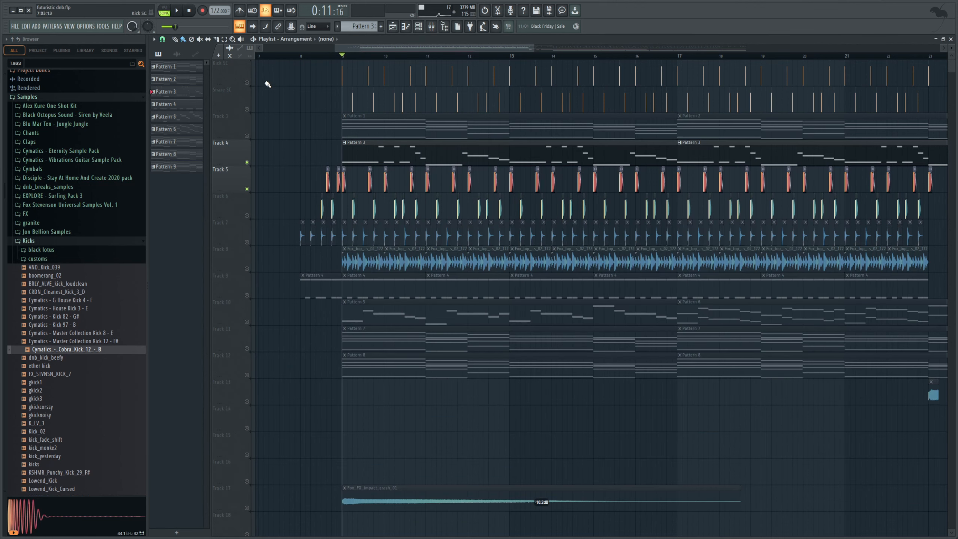
pyautogui.click(247, 83)
pyautogui.click(247, 109)
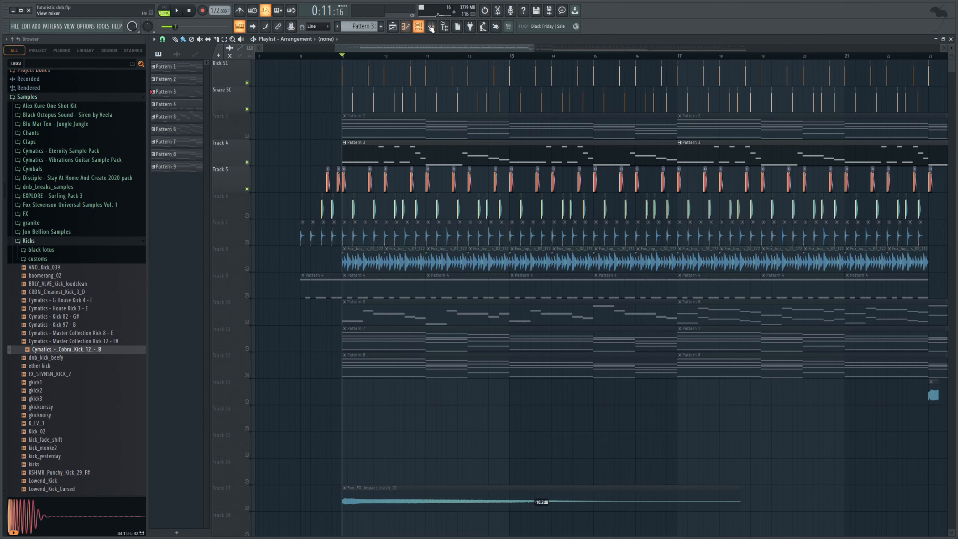
pyautogui.click(431, 26)
pyautogui.click(254, 334)
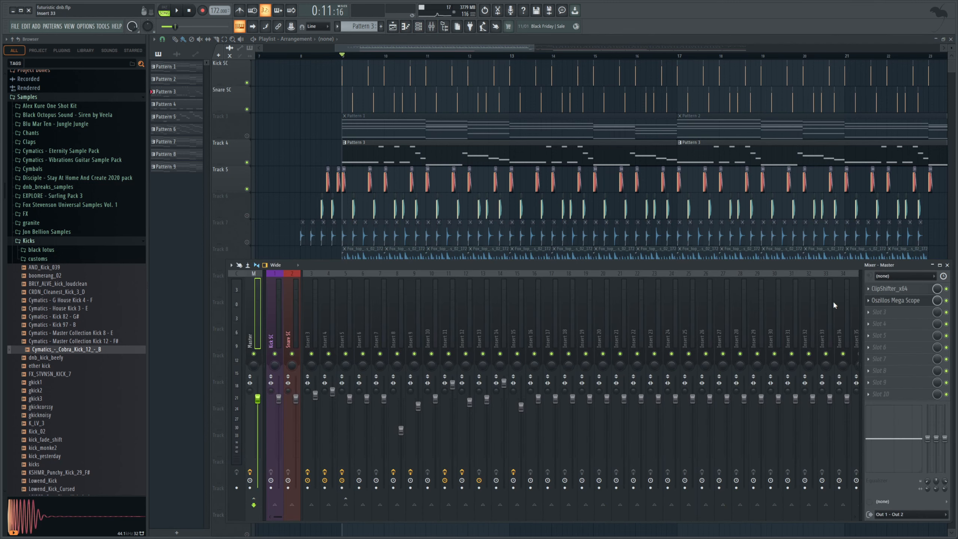
pyautogui.press('space')
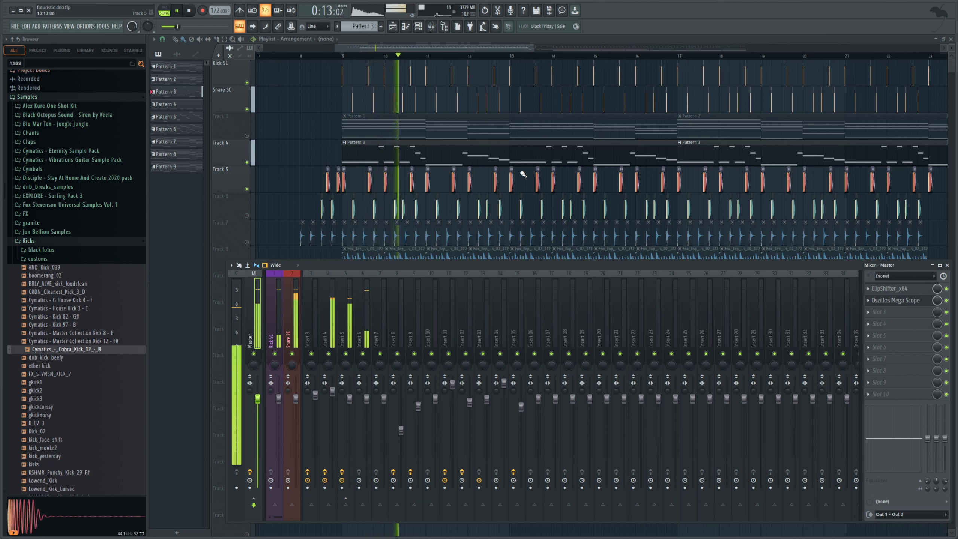
pyautogui.press('space')
# Unmute Track 6 and play the section while viewing the Master's waveform in Oszillos Mega Scope
pyautogui.click(247, 216)
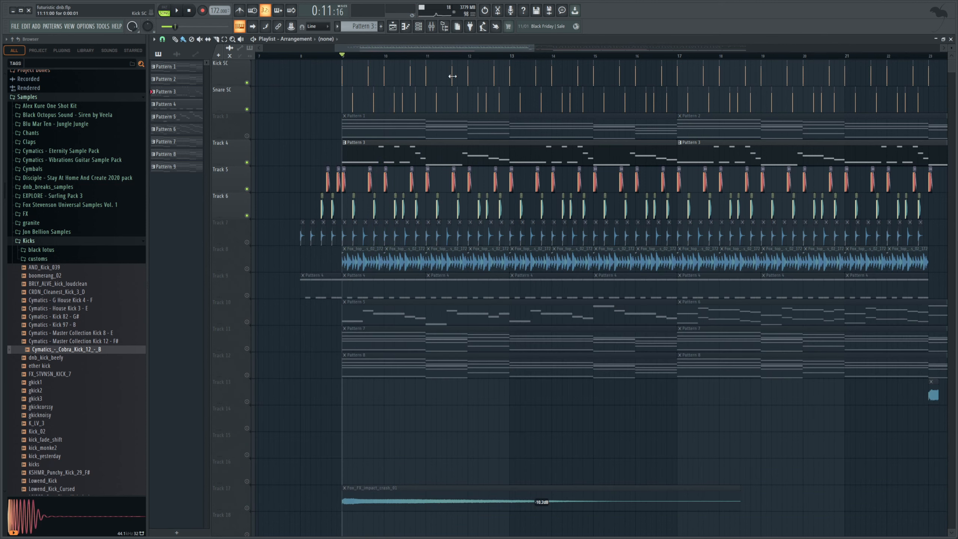
pyautogui.click(431, 26)
pyautogui.click(895, 300)
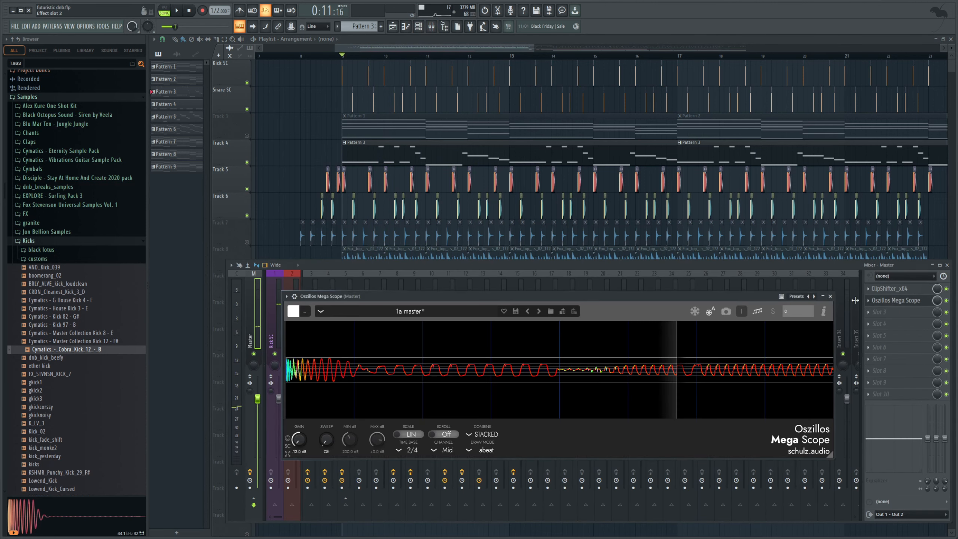
pyautogui.press('space')
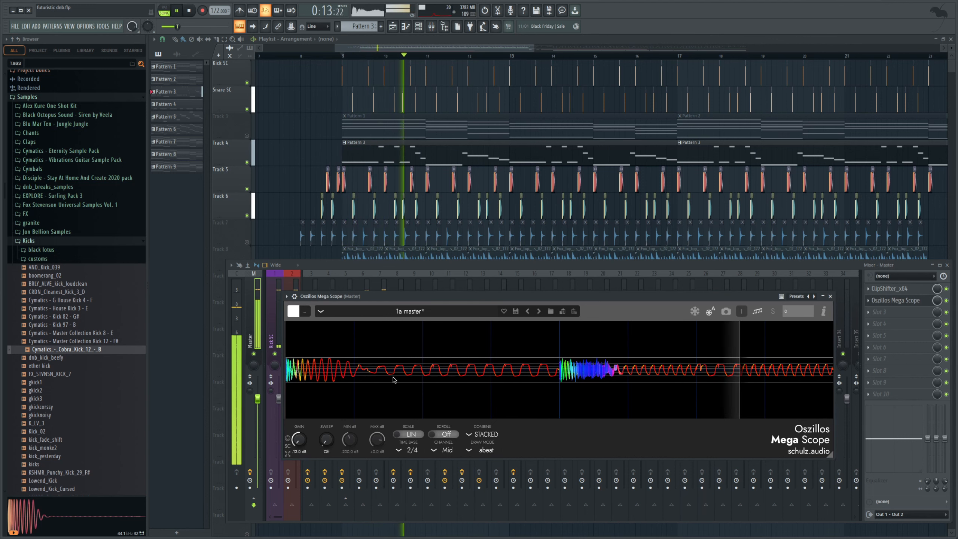
pyautogui.press('space')
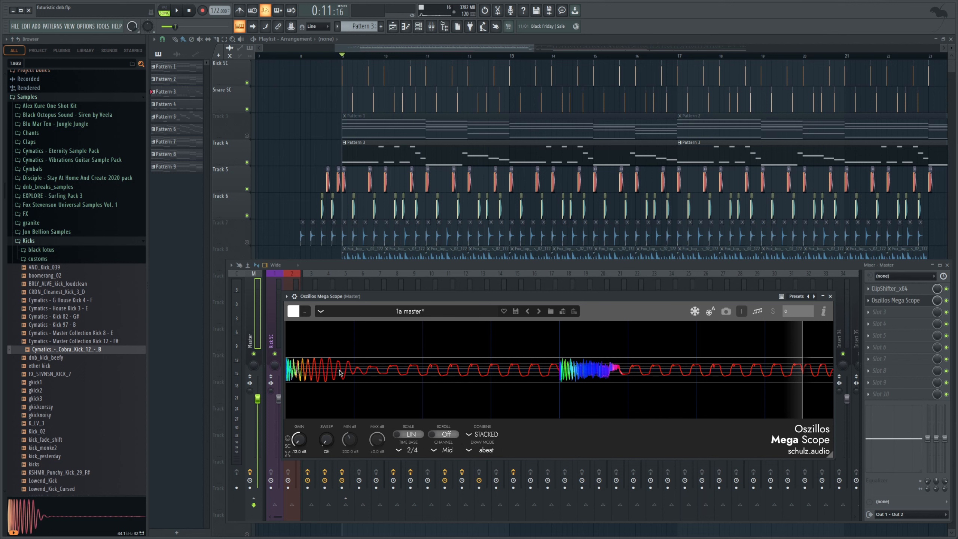
# Select Insert 5 in the mixer and open the FabFilter Pro-MB in its first effect slot
pyautogui.click(627, 265)
pyautogui.click(363, 338)
pyautogui.click(379, 338)
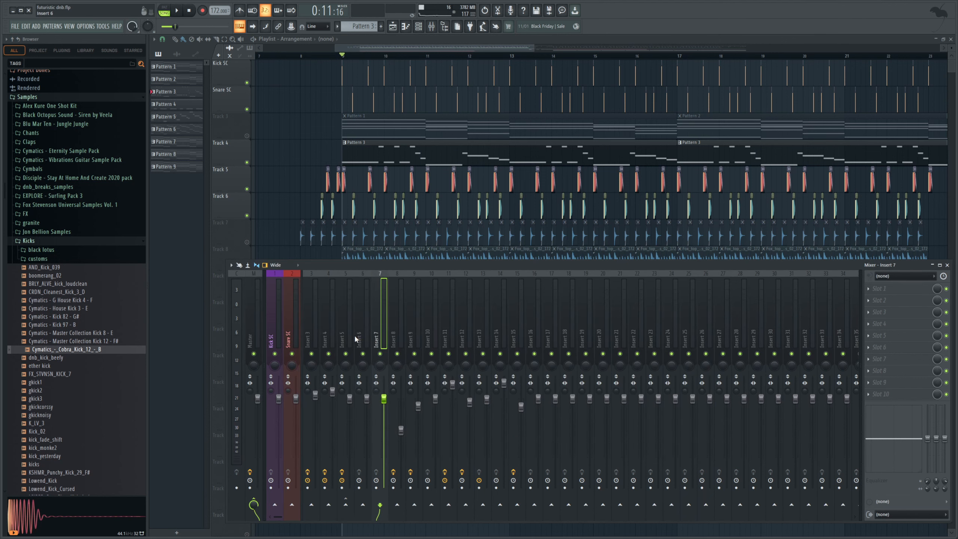
pyautogui.click(337, 336)
pyautogui.click(341, 340)
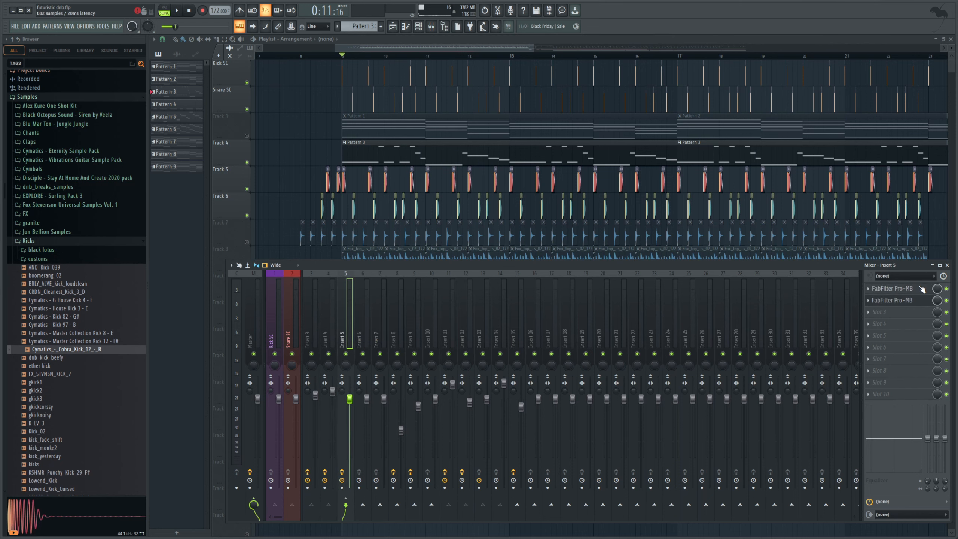
pyautogui.click(921, 289)
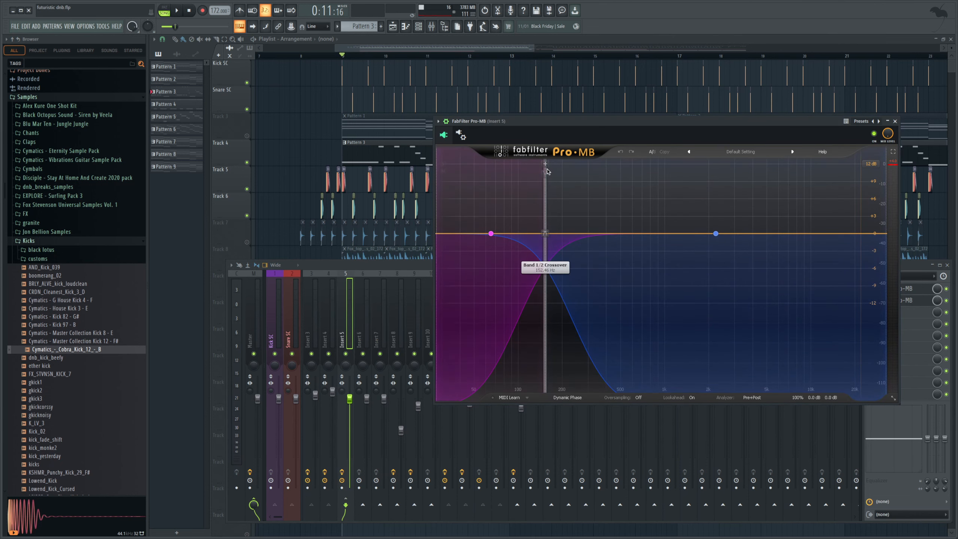
# Unmute all playlist tracks, and bring the mixer and Insert 5's first FabFilter Pro-MB back into view
pyautogui.rightClick(246, 163)
pyautogui.rightClick(246, 163)
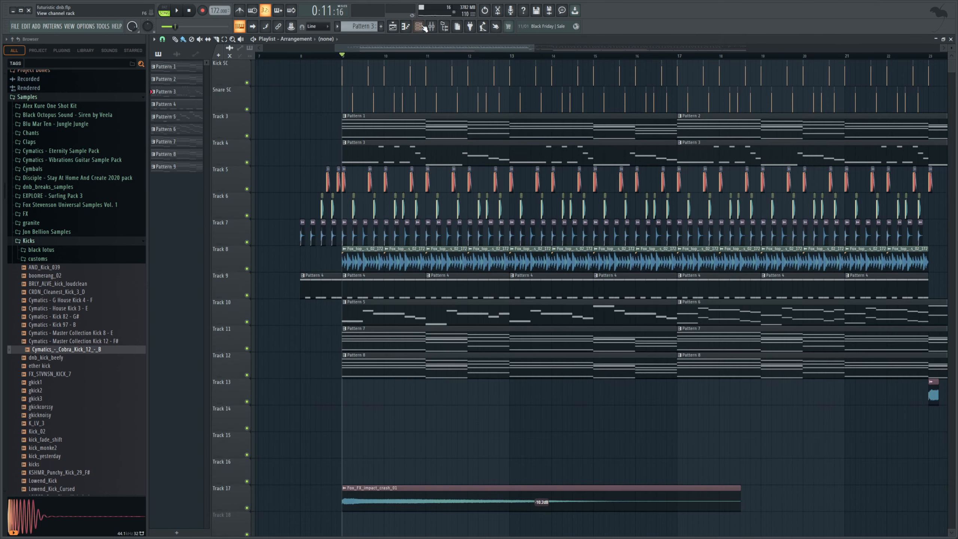
pyautogui.click(431, 26)
pyautogui.click(898, 291)
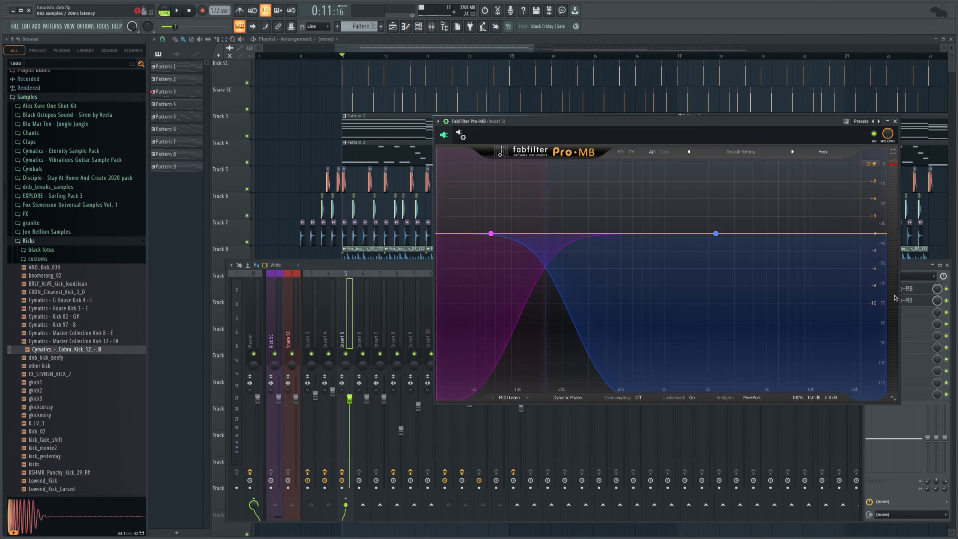
# Solo the upper band in Pro-MB, open its controls and play the full arrangement
pyautogui.click(552, 164)
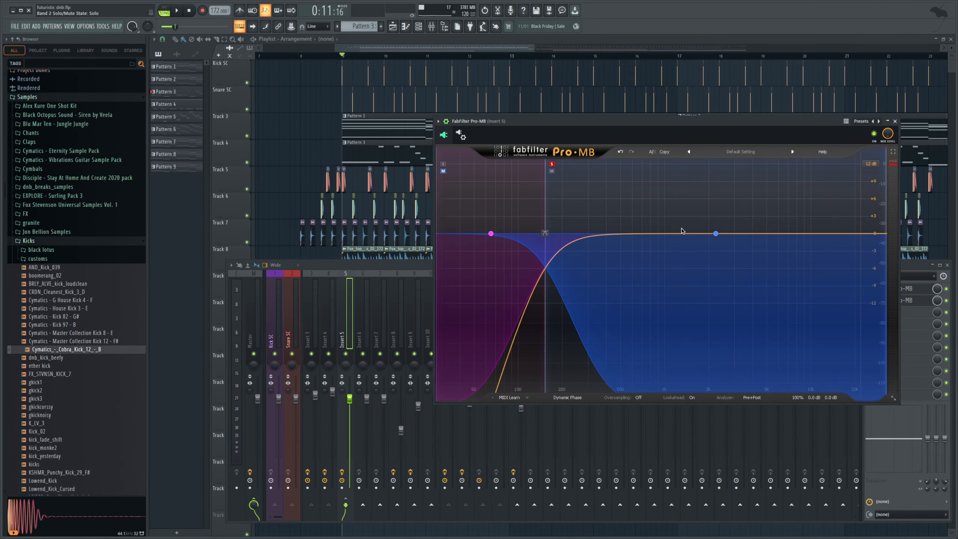
pyautogui.click(715, 233)
pyautogui.press('space')
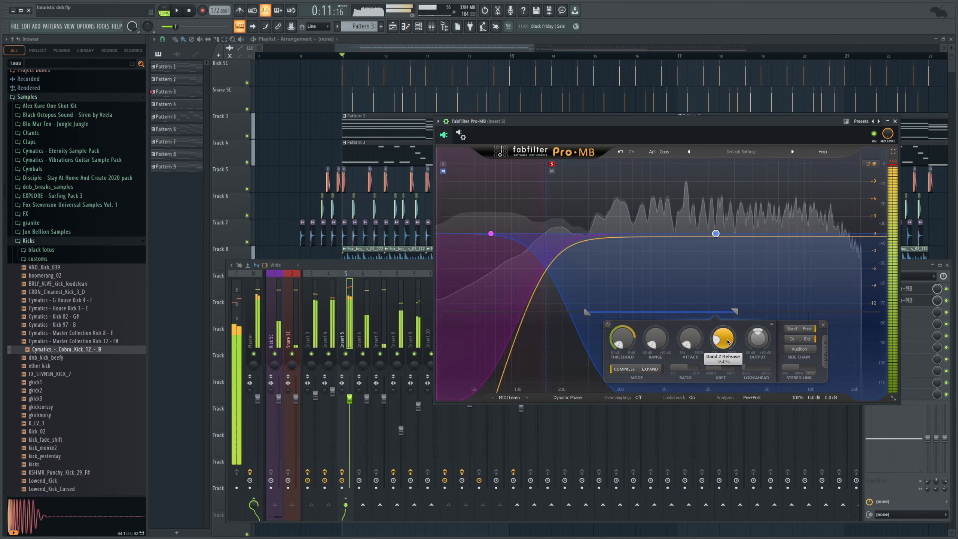
# Check the lower band's release against the upper band's, and set the upper band's release to 27.9% while auditioning it
pyautogui.click(491, 234)
pyautogui.moveTo(560, 337)
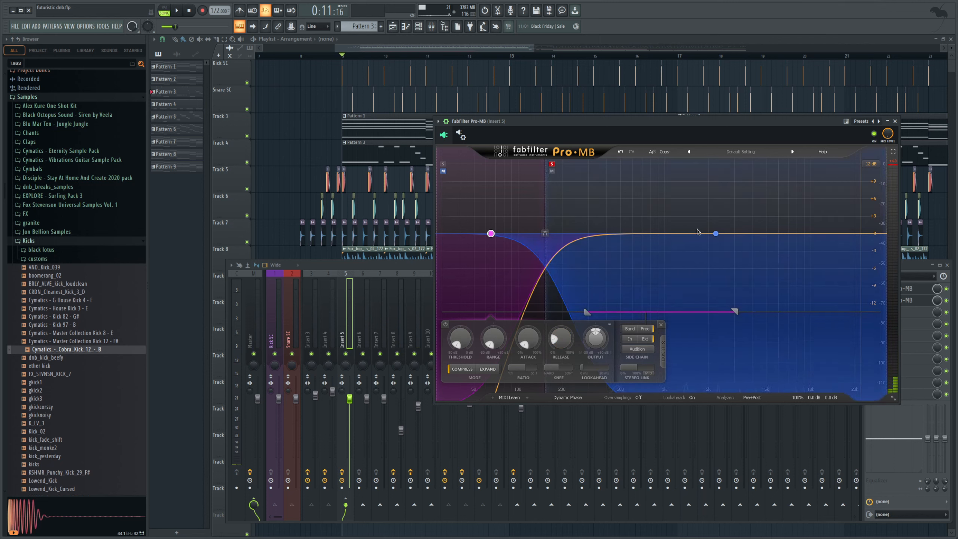
pyautogui.click(715, 233)
pyautogui.moveTo(731, 341)
pyautogui.press('space')
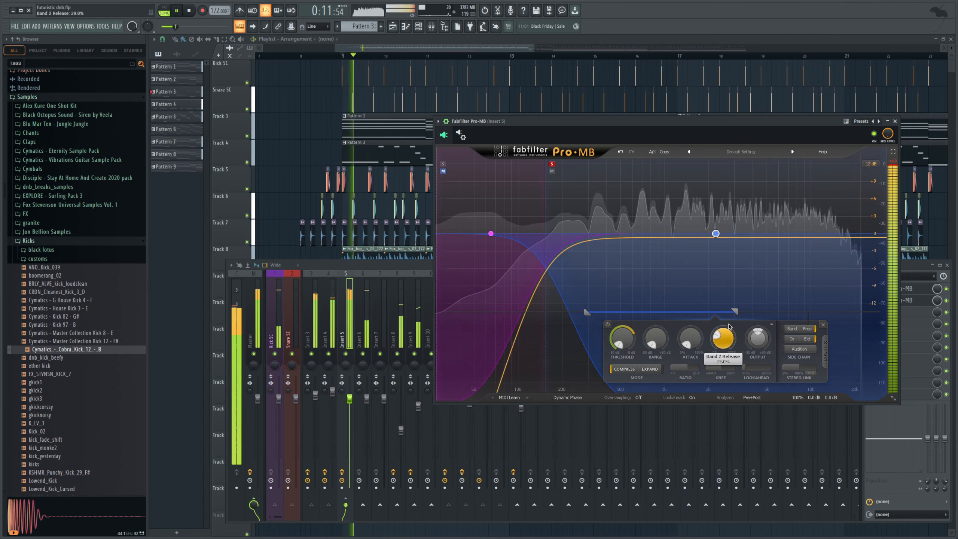
pyautogui.press('space')
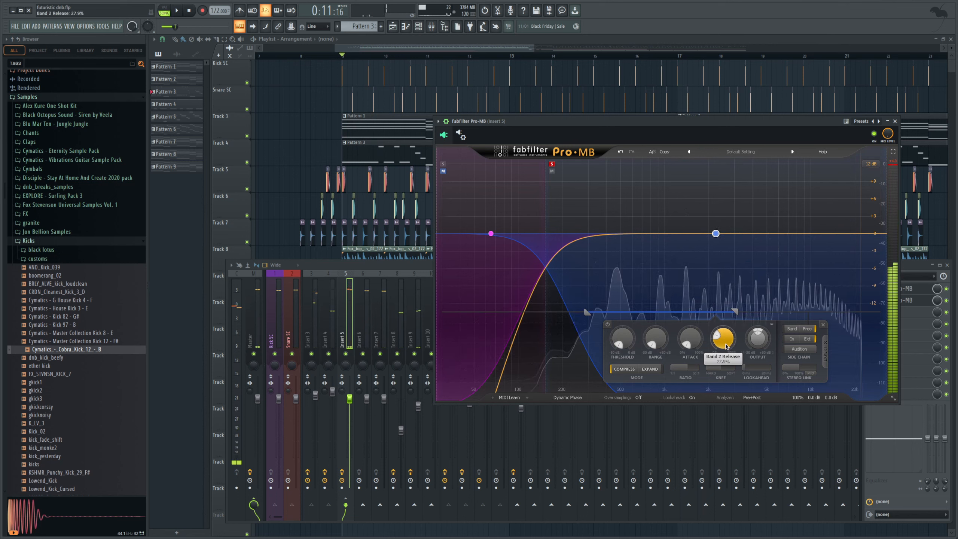
pyautogui.press('space')
pyautogui.press('space')
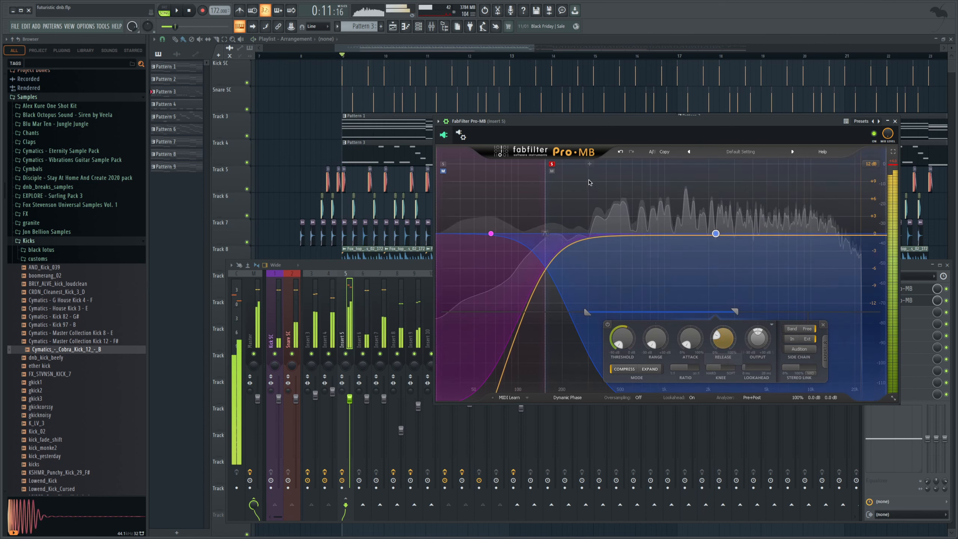
# Turn off the upper band's solo, open the lower band's controls and play the full arrangement through both bands
pyautogui.click(552, 164)
pyautogui.click(490, 233)
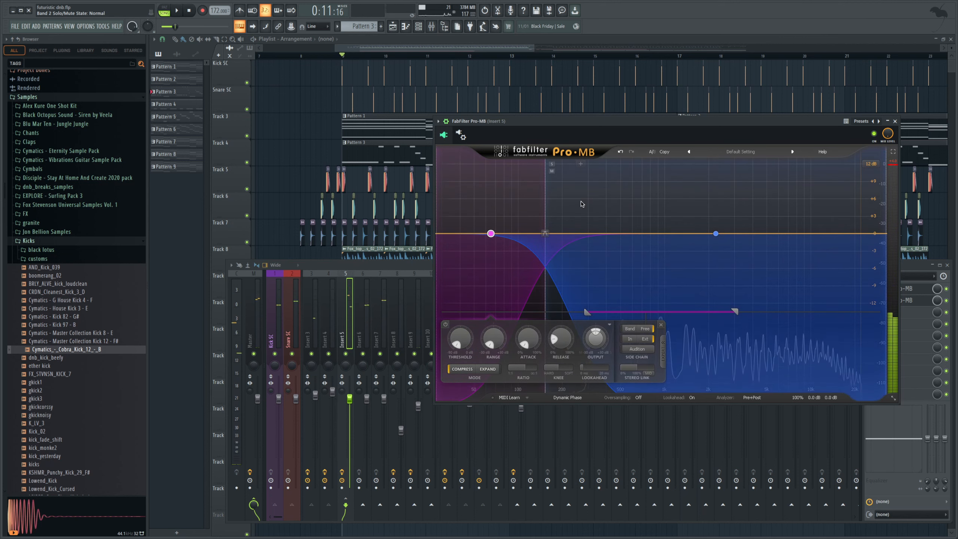
pyautogui.press('space')
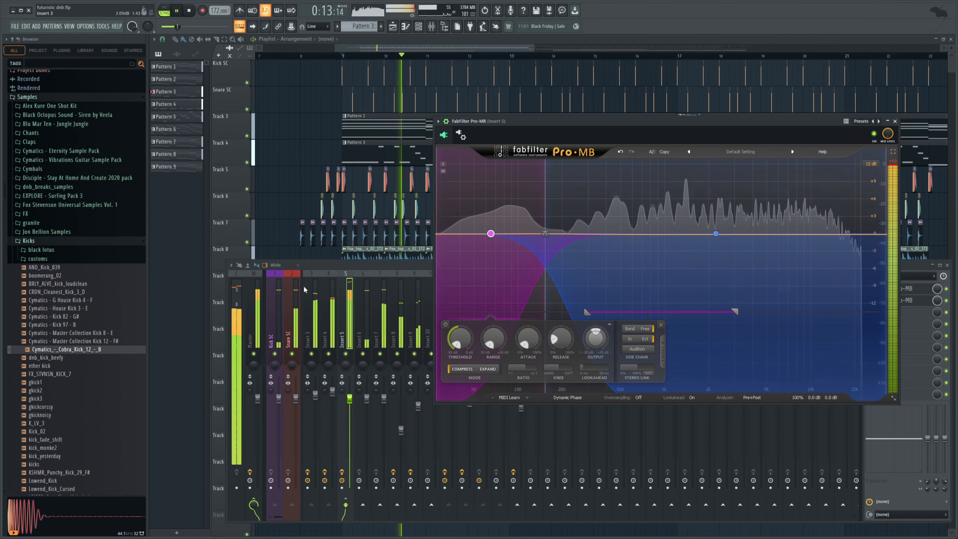
pyautogui.press('space')
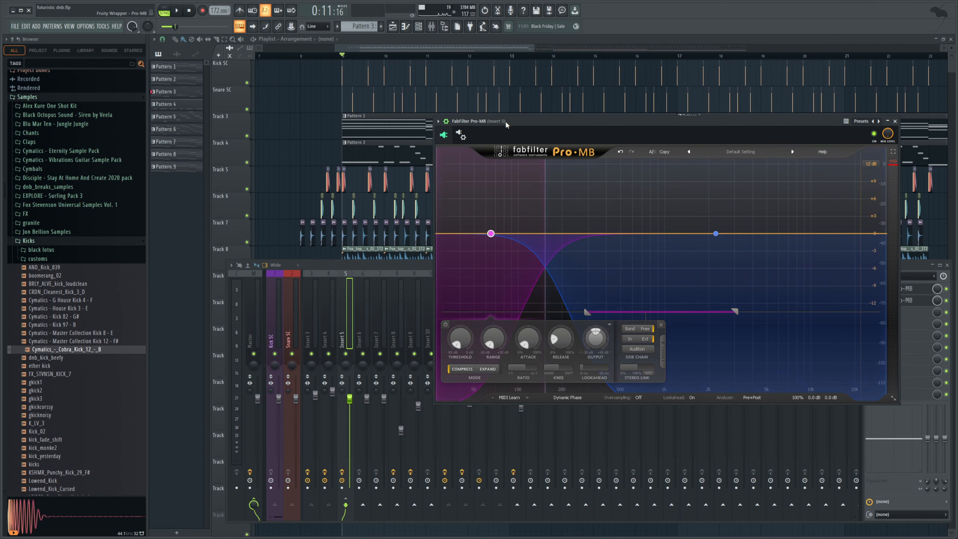
# Move the Pro-MB window clear of the mixer's effect slots and inspect the crossover between bands 1 and 2
pyautogui.moveTo(504, 120); pyautogui.dragTo(433, 130)
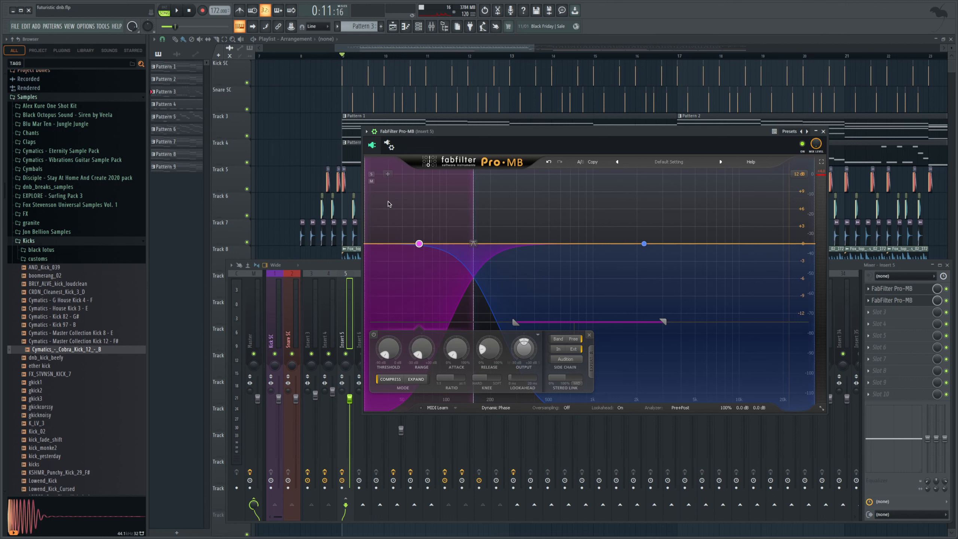
pyautogui.moveTo(471, 202)
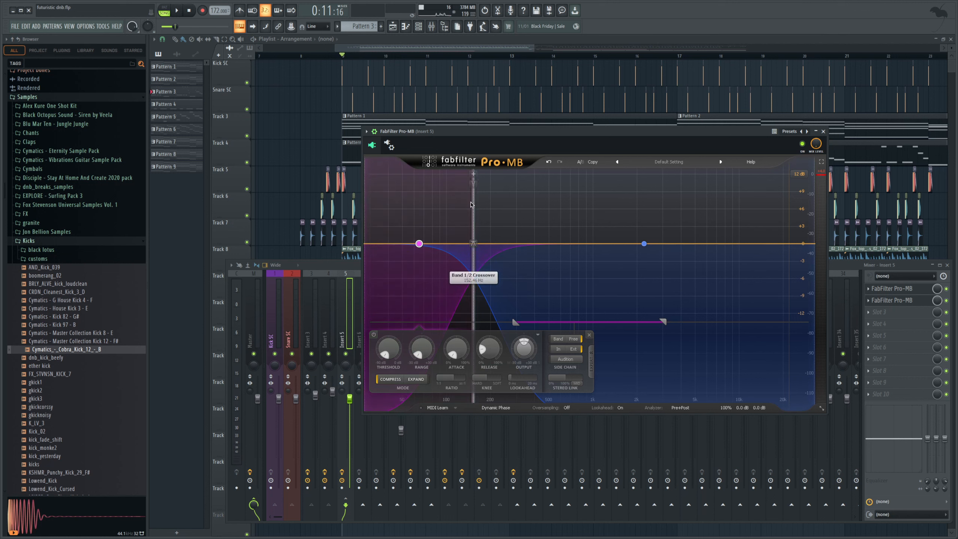